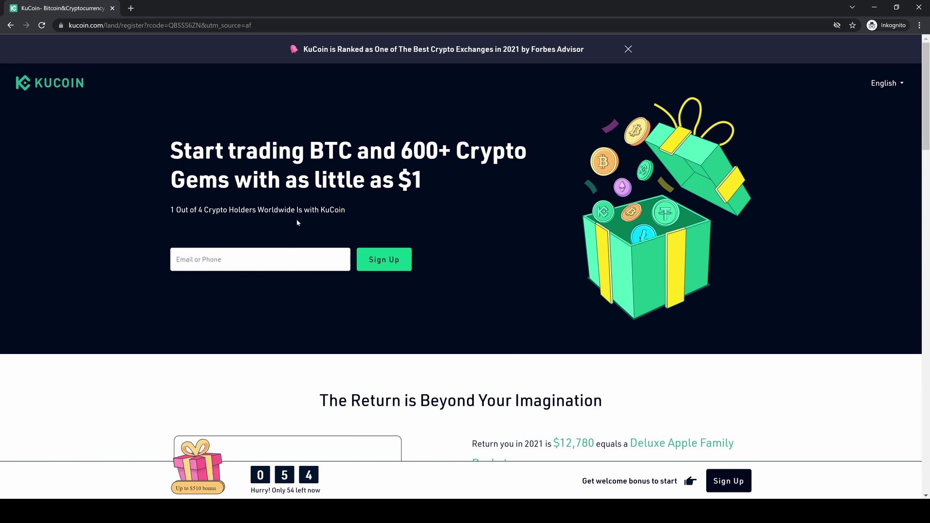
Step: Start signing up for a KuCoin account from the welcome bonus offer on the registration page
scroll(575, 214, "down", 5)
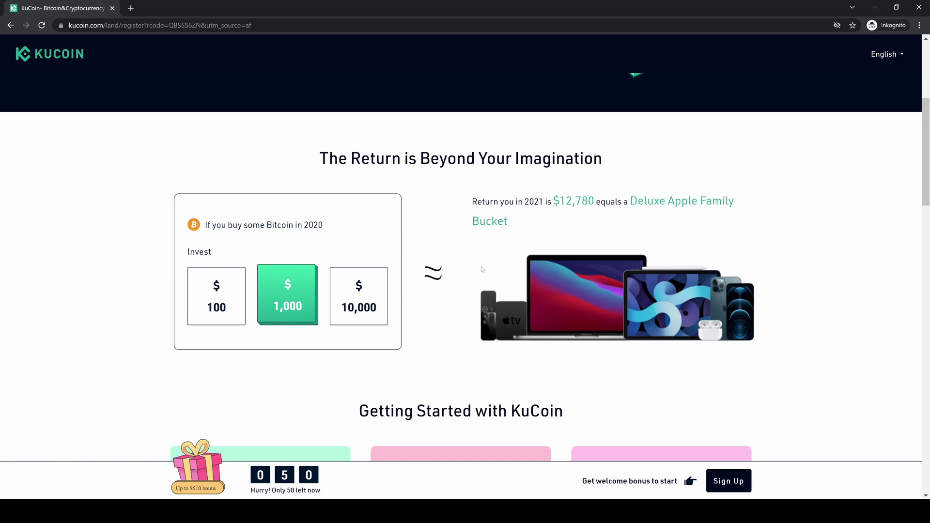
left_click(728, 482)
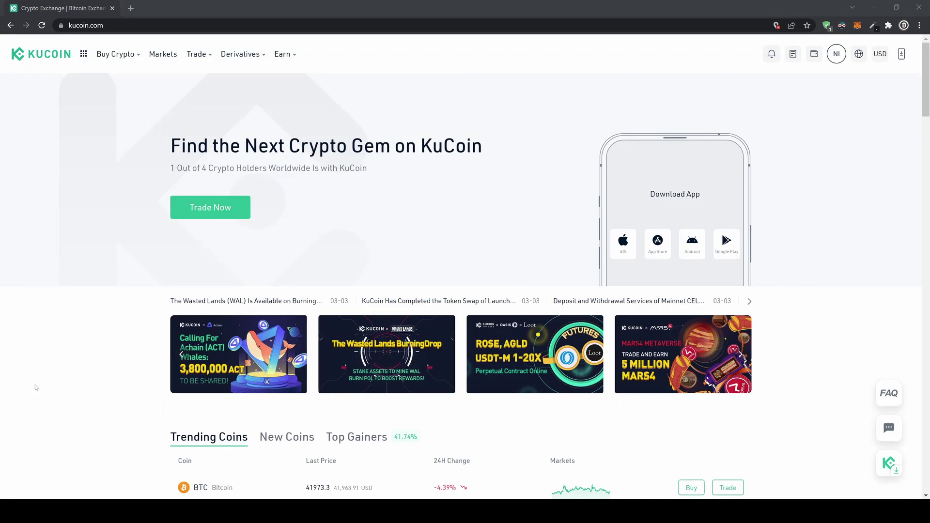
left_click(240, 54)
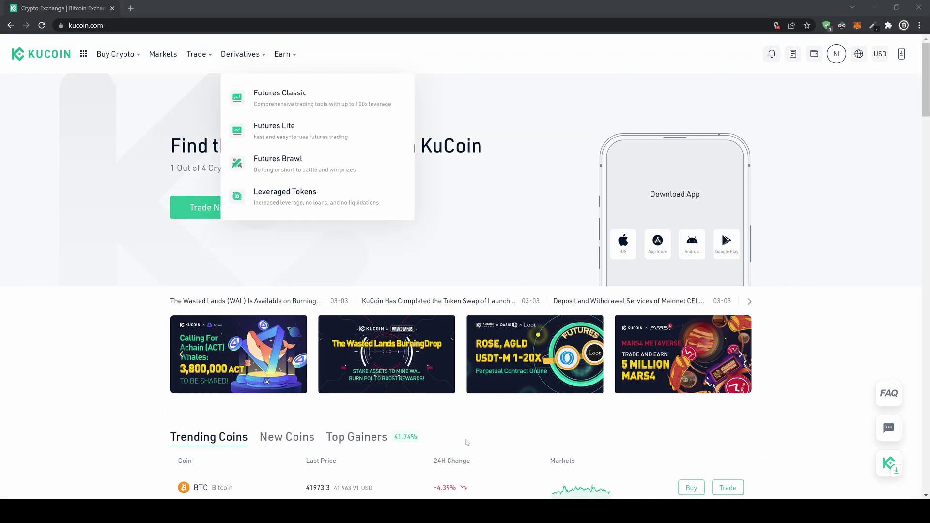
left_click(872, 296)
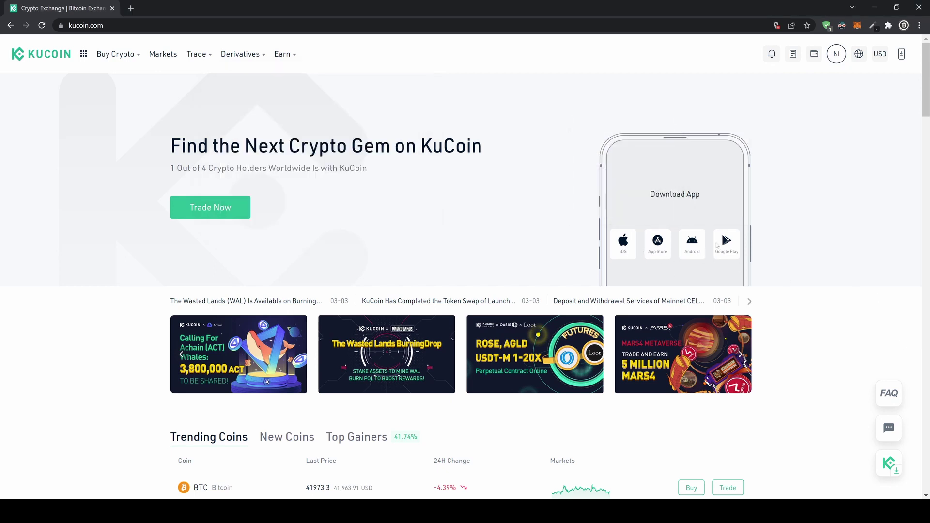
Step: Open the account's security settings and look at the Google Verification entry
mouse_move(841, 54)
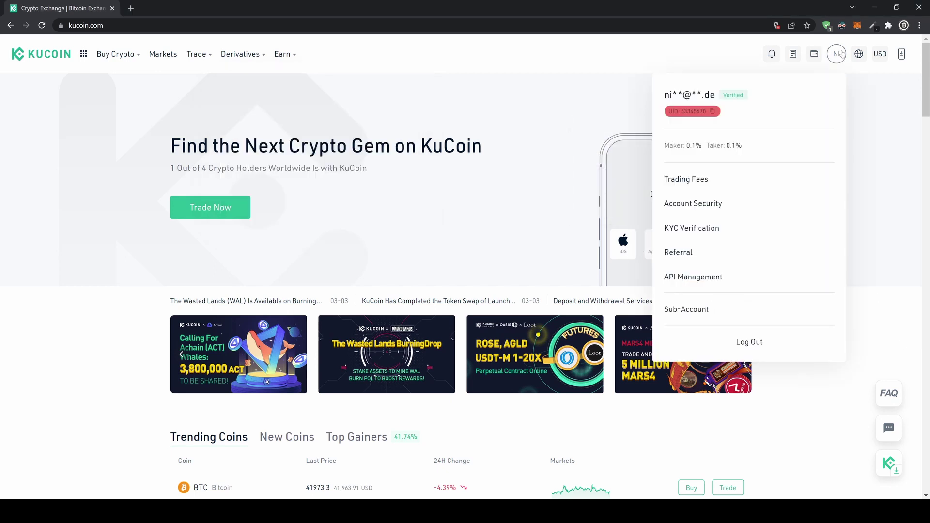
left_click(773, 175)
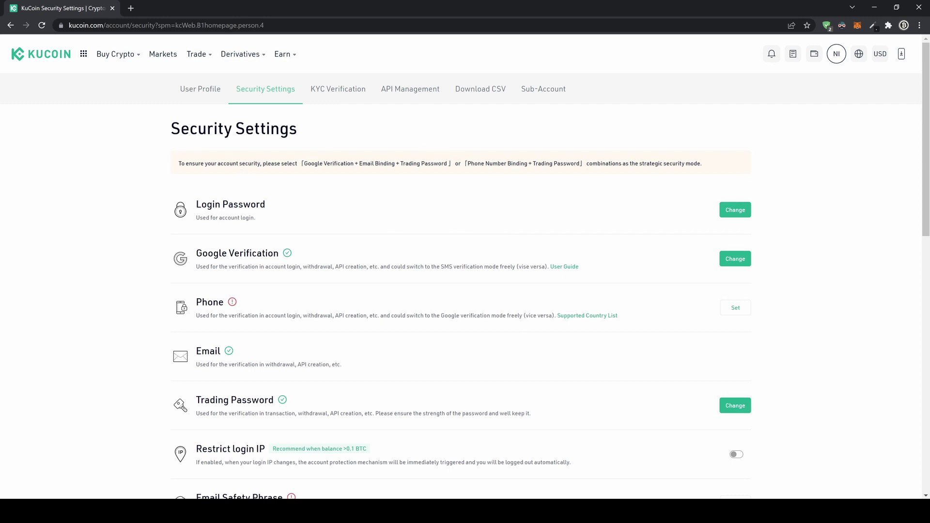
left_click_drag(195, 253, 279, 253)
Step: Open the KYC verification page and examine the verified country, name and ID number details
mouse_move(836, 56)
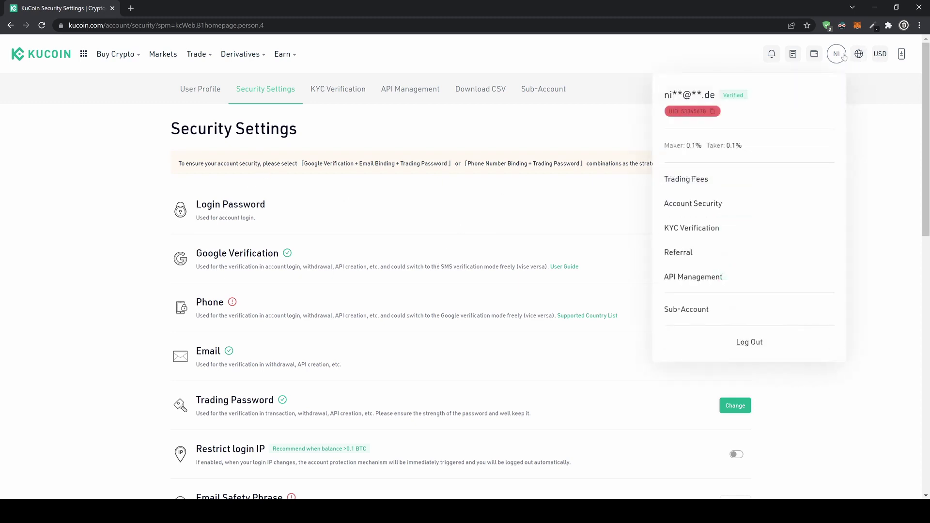
left_click(773, 230)
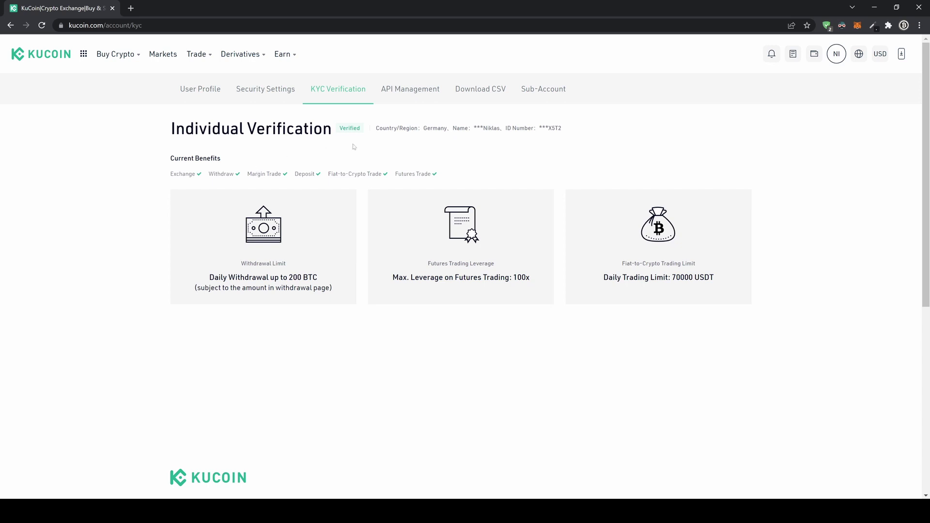
left_click_drag(377, 127, 577, 132)
left_click(422, 154)
double_click(400, 128)
left_click_drag(474, 128, 500, 128)
left_click_drag(545, 128, 555, 144)
left_click(555, 163)
Step: Review the withdrawal limit, the maximum futures trading leverage and the fiat-to-crypto trading limit of the verified account
left_click_drag(223, 277, 318, 288)
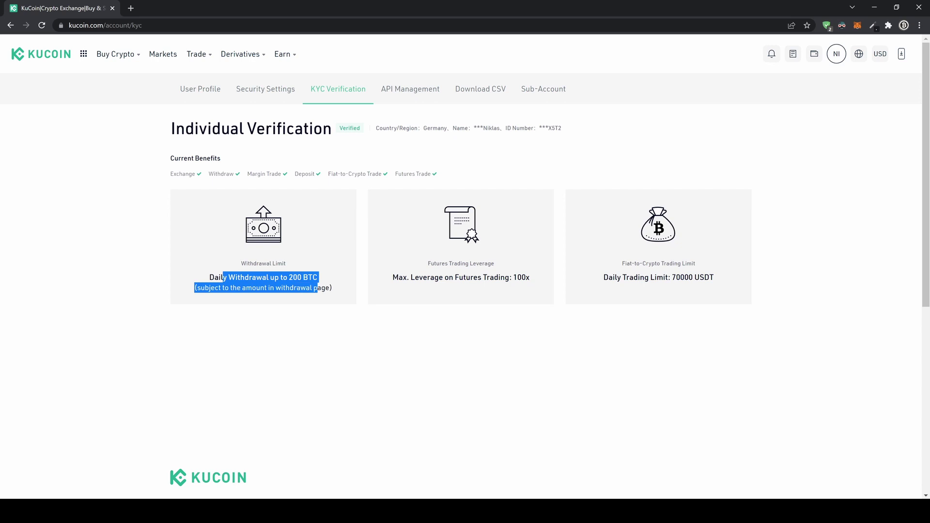
left_click(318, 288)
left_click_drag(237, 278, 310, 277)
left_click(310, 277)
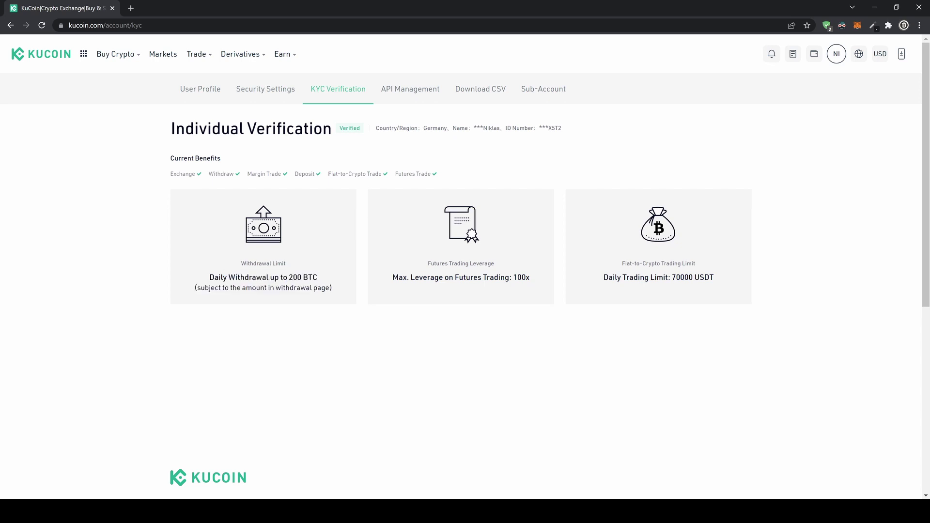
left_click_drag(419, 277, 539, 281)
left_click(545, 281)
left_click_drag(606, 277, 725, 283)
left_click(640, 262)
left_click_drag(622, 264, 718, 282)
left_click(669, 284)
left_click_drag(621, 264, 681, 264)
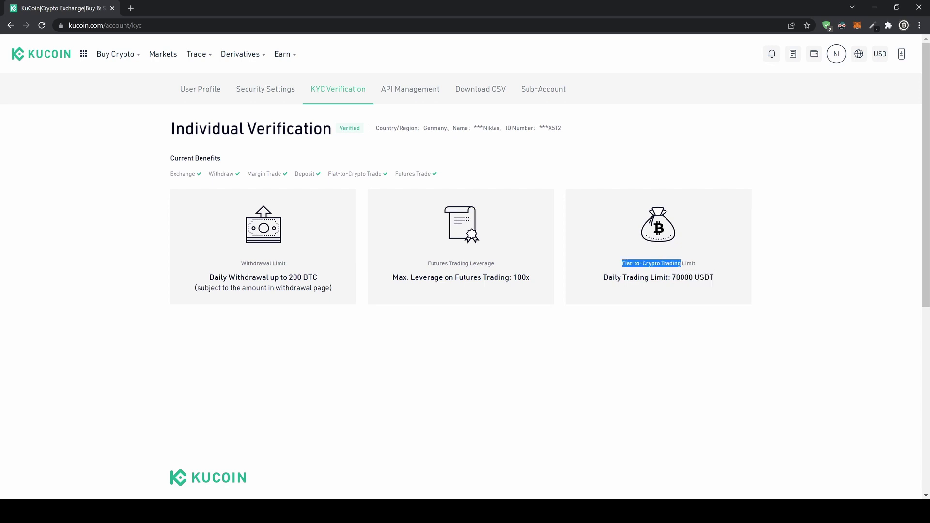
left_click(474, 195)
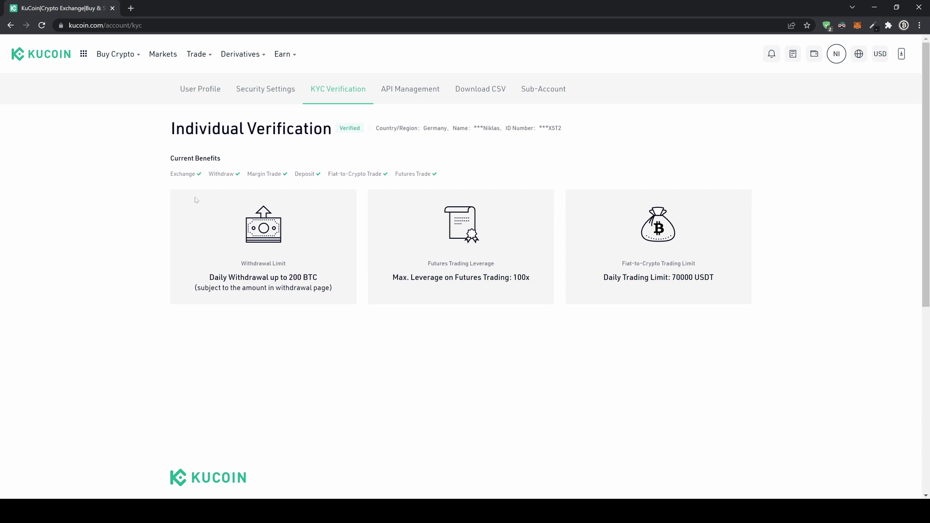
Step: Read through the list of current benefits under Individual Verification
left_click_drag(171, 176, 453, 174)
left_click(340, 132)
left_click_drag(197, 173, 450, 175)
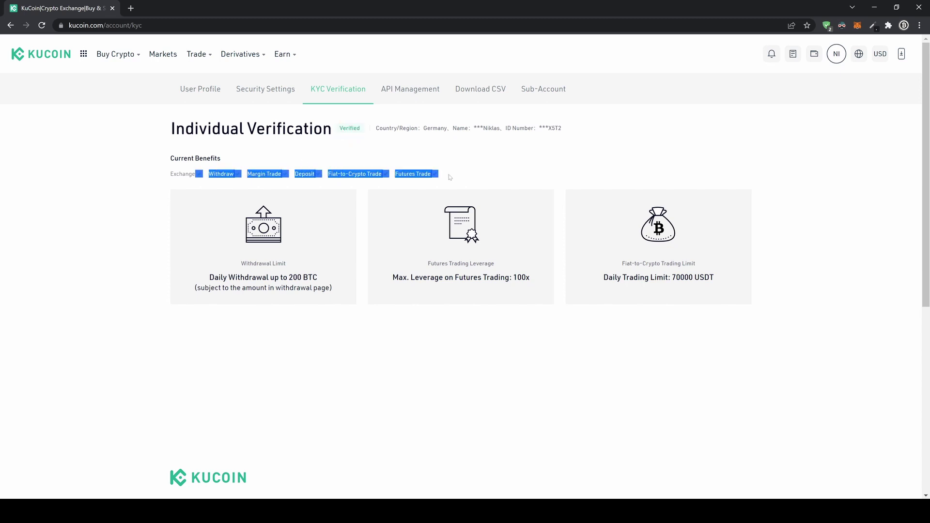
left_click(451, 177)
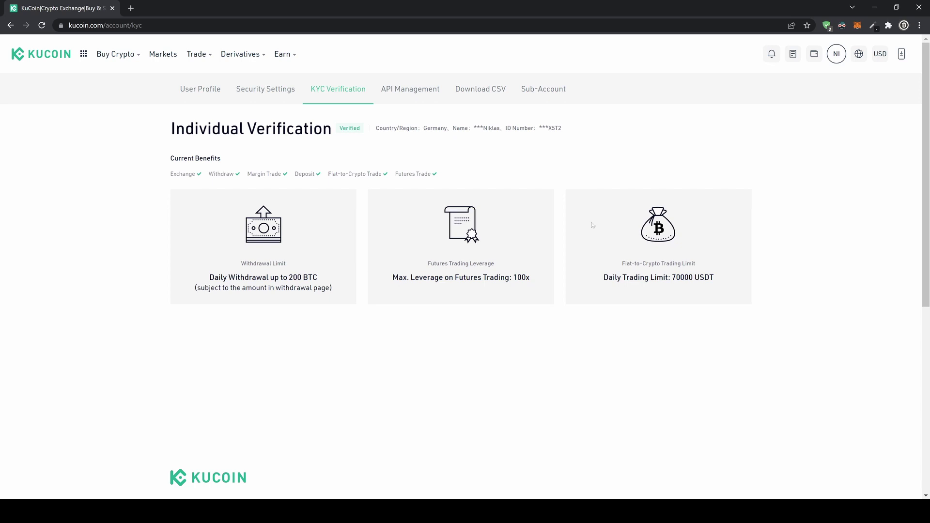
Step: Open the Main Account assets page and browse its list of coins
mouse_move(815, 56)
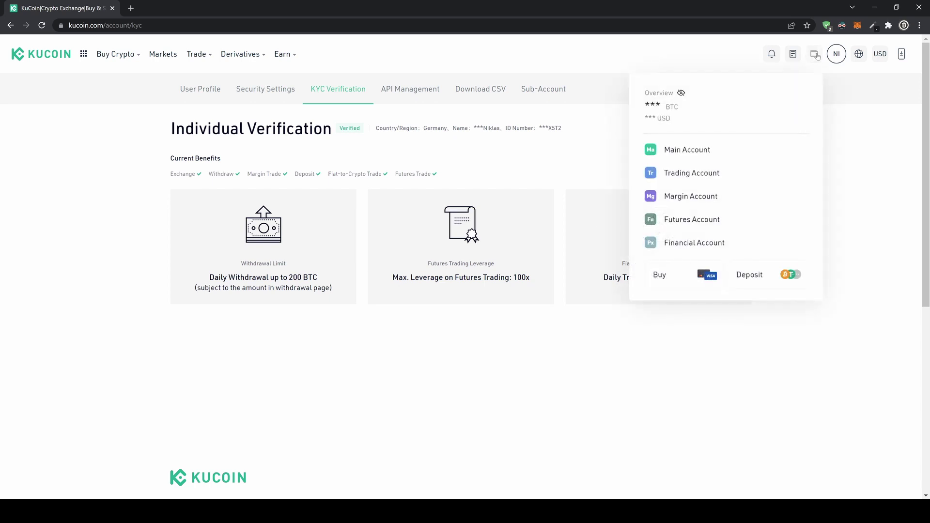
left_click(756, 158)
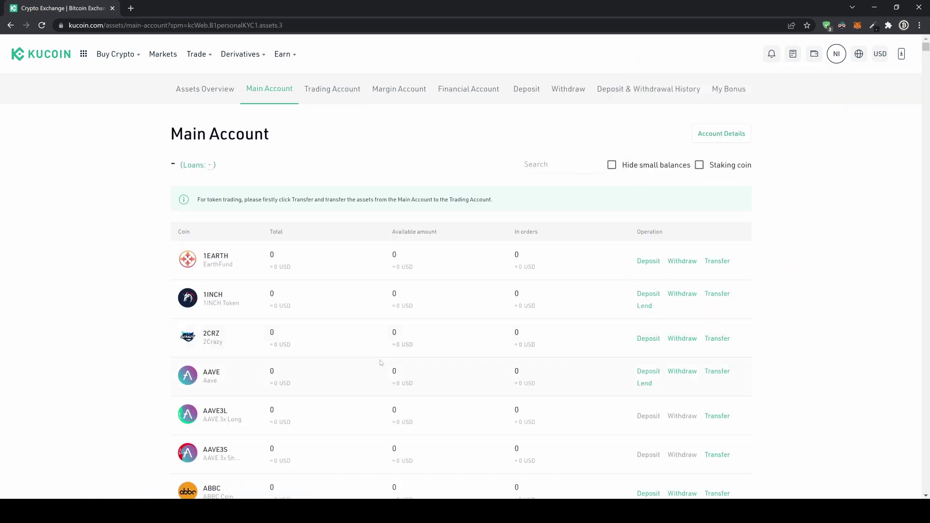
scroll(369, 318, "down", 4)
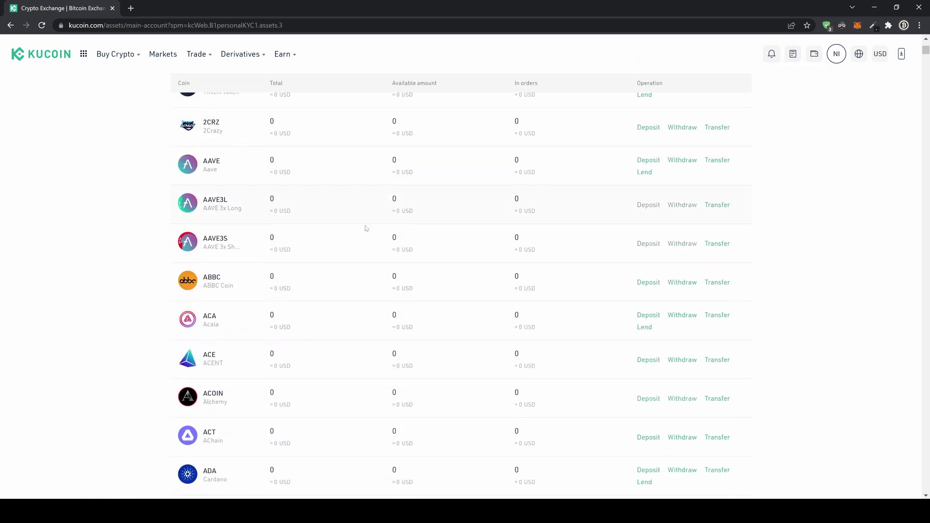
scroll(366, 228, "down", 20)
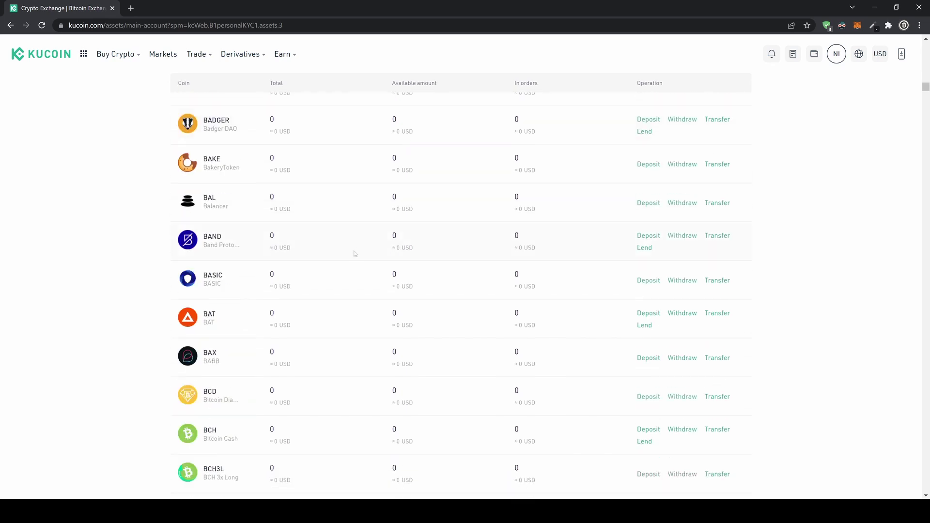
scroll(355, 253, "up", 20)
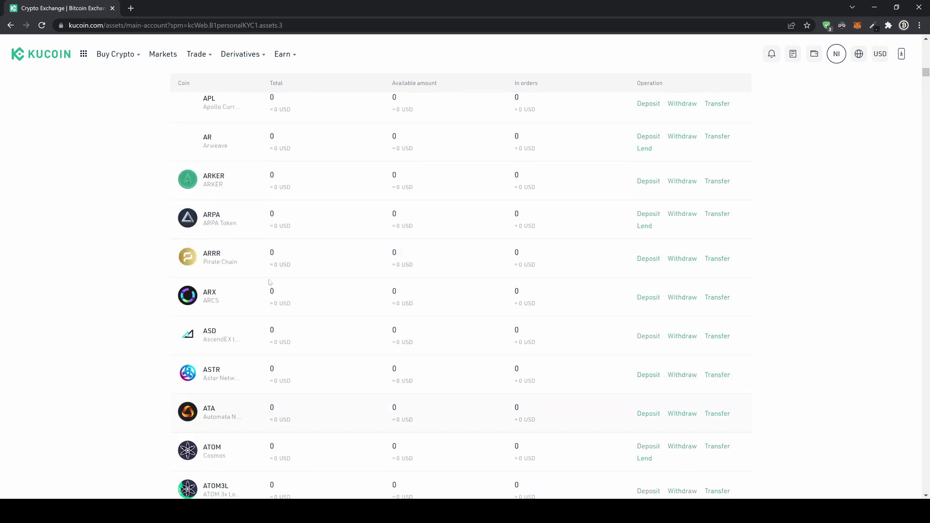
scroll(270, 282, "up", 15)
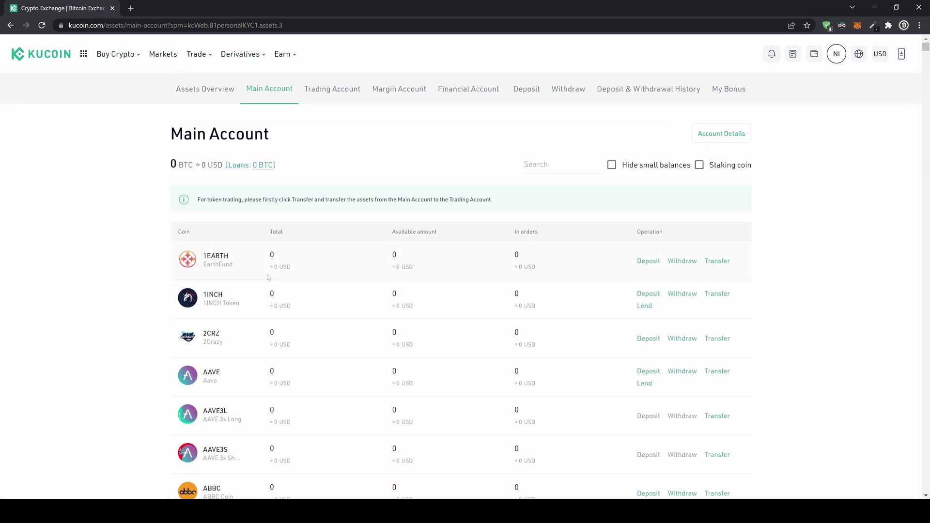
Step: Search the Main Account assets for "eur" and open the deposit page for the EUR fiat currency
left_click(564, 164)
type("eur")
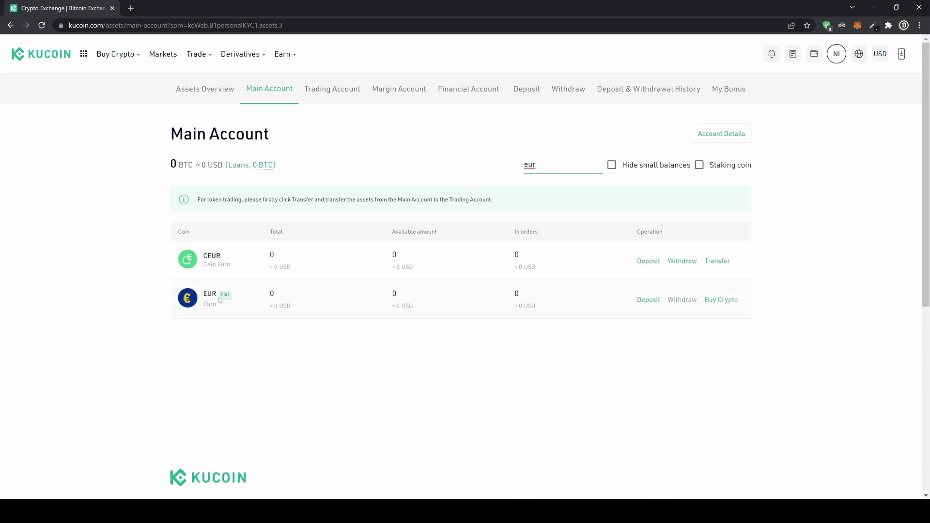
left_click(649, 300)
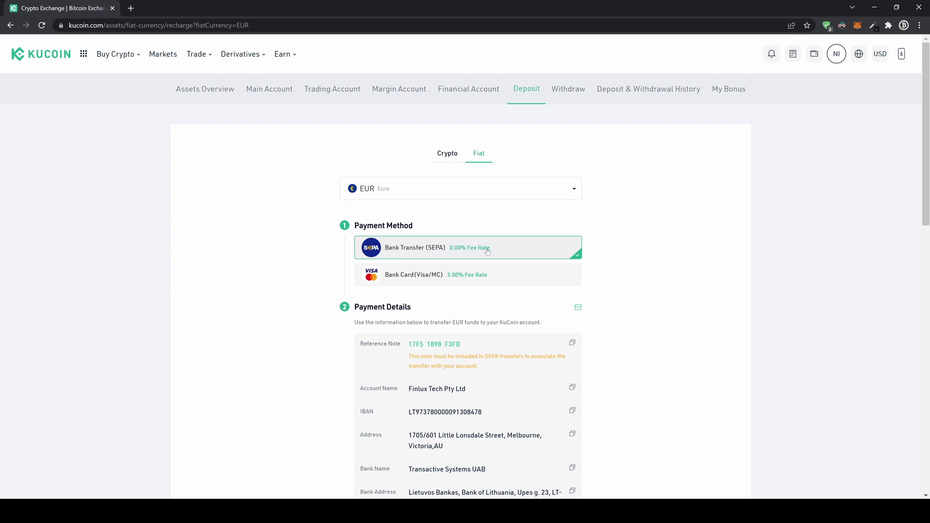
Step: Examine the SEPA bank transfer details for the EUR deposit, including the account name, IBAN and reference note
scroll(383, 224, "down", 3)
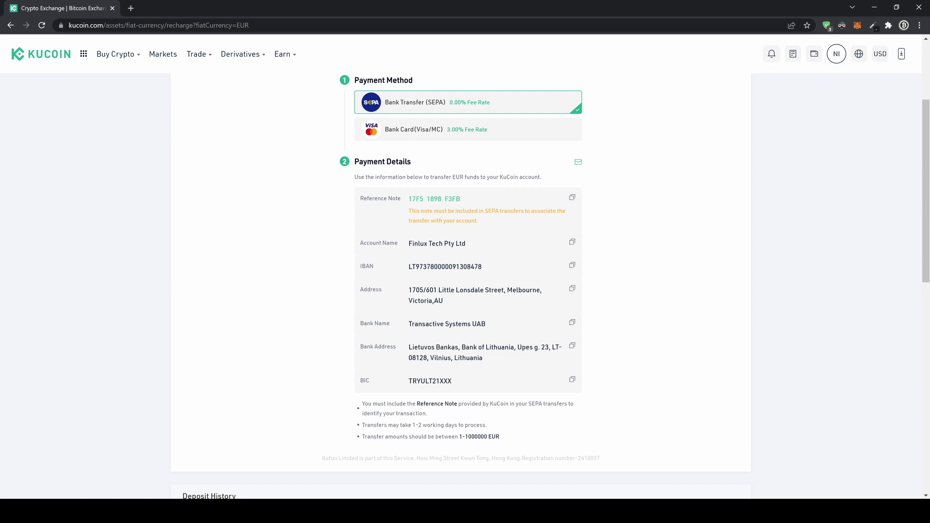
left_click_drag(408, 243, 459, 244)
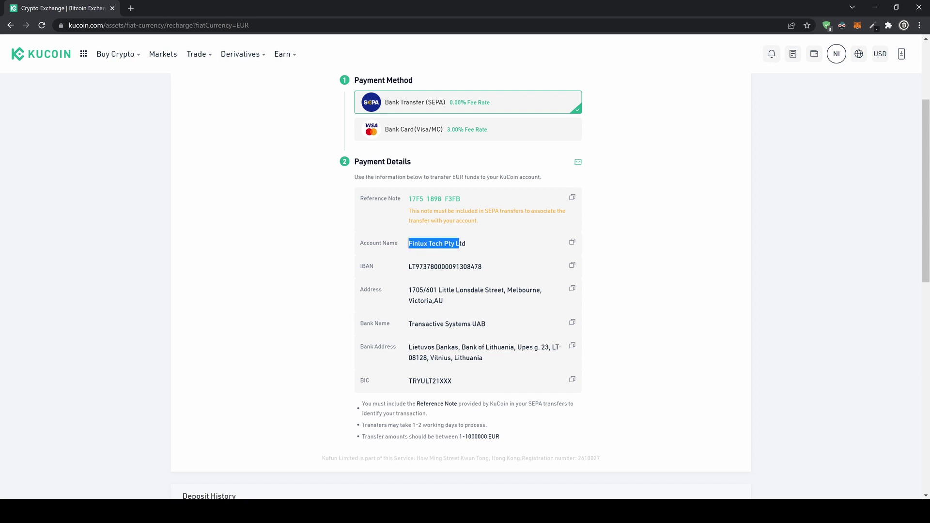
left_click(408, 244)
left_click_drag(408, 266, 483, 267)
left_click(482, 266)
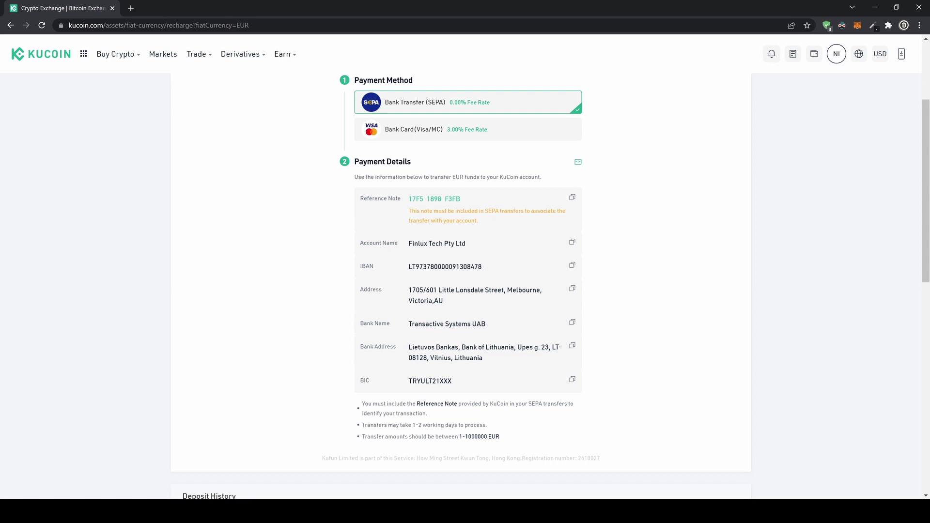
left_click_drag(408, 199, 460, 199)
left_click(461, 198)
Step: Select Bank Card (Visa/MC) as the payment method and set the amount to deposit to 200 EUR
scroll(465, 273, "up", 2)
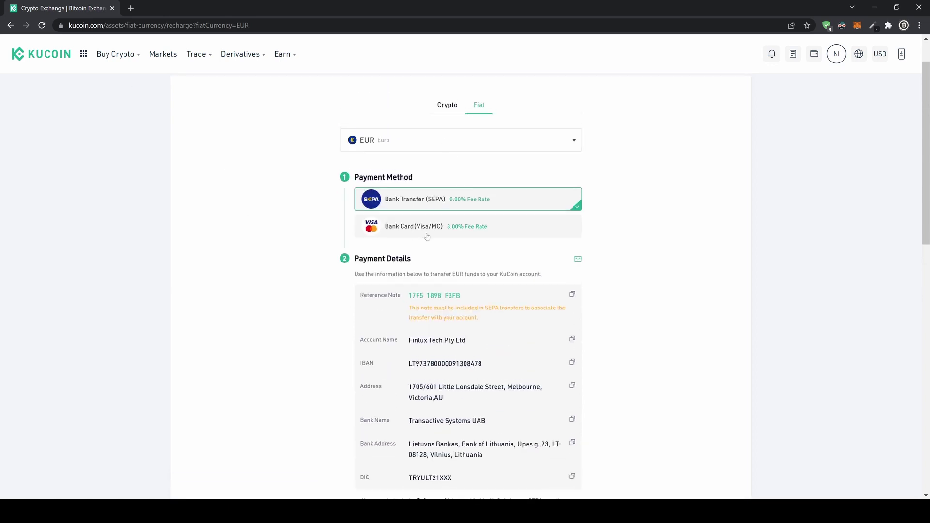
left_click(409, 226)
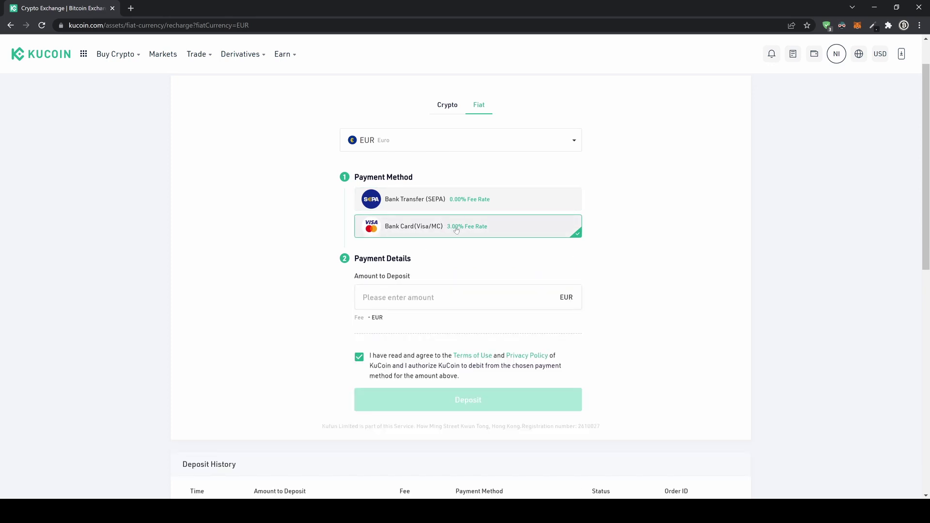
left_click(436, 298)
type("200")
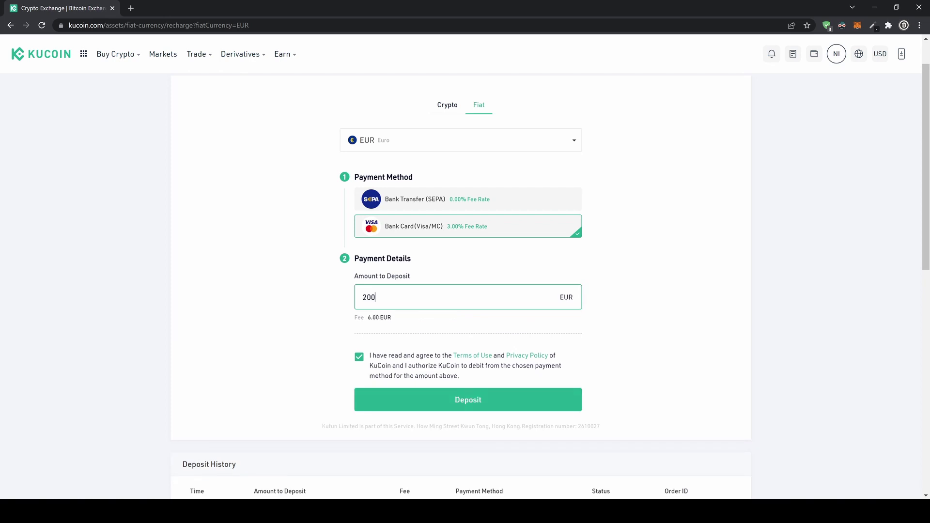
left_click(637, 259)
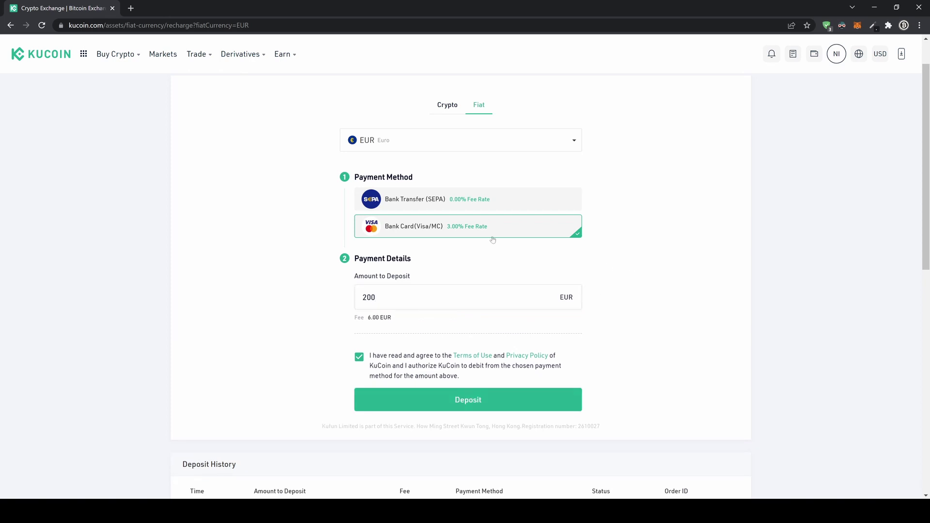
Step: Submit the card deposit, open the card information form for binding a bank card, and close it unfilled
left_click(472, 400)
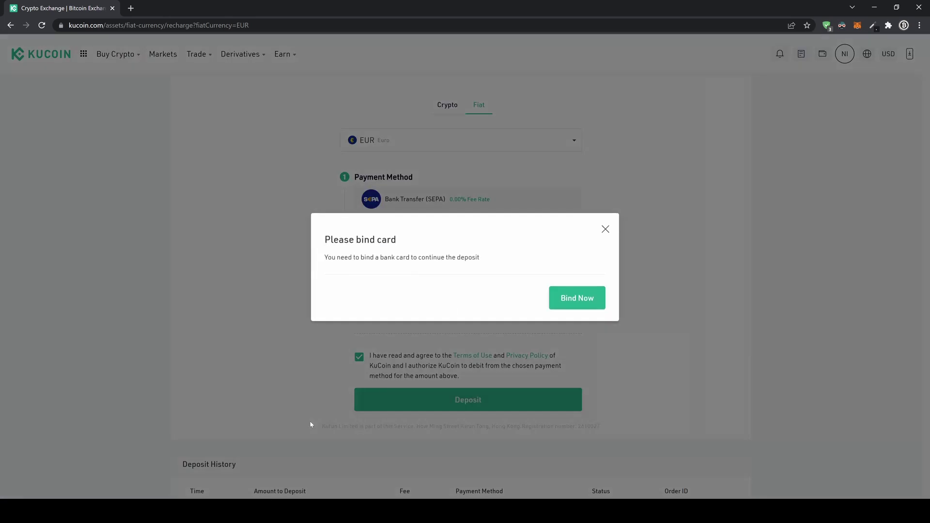
left_click(597, 307)
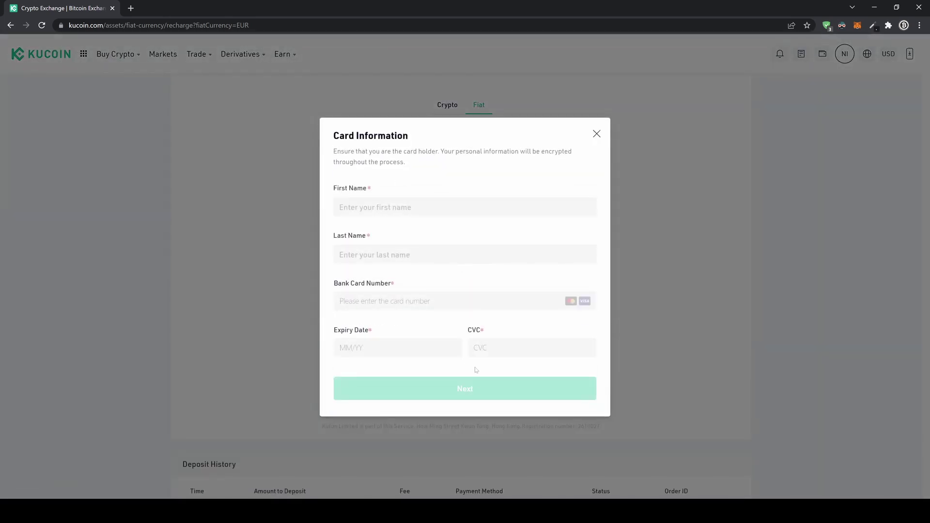
left_click(596, 133)
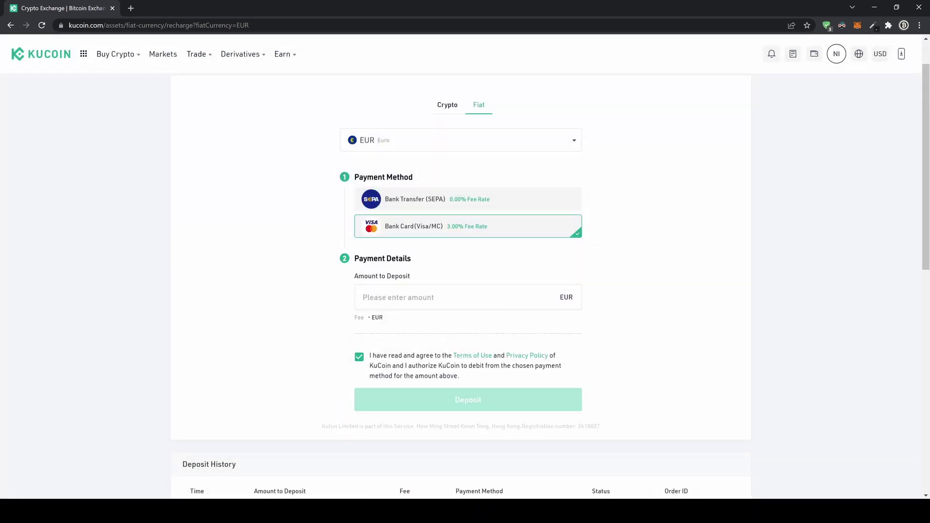
Step: Switch the payment method to Bank Transfer (SEPA) and look over its payment details
left_click(460, 203)
scroll(330, 284, "down", 6)
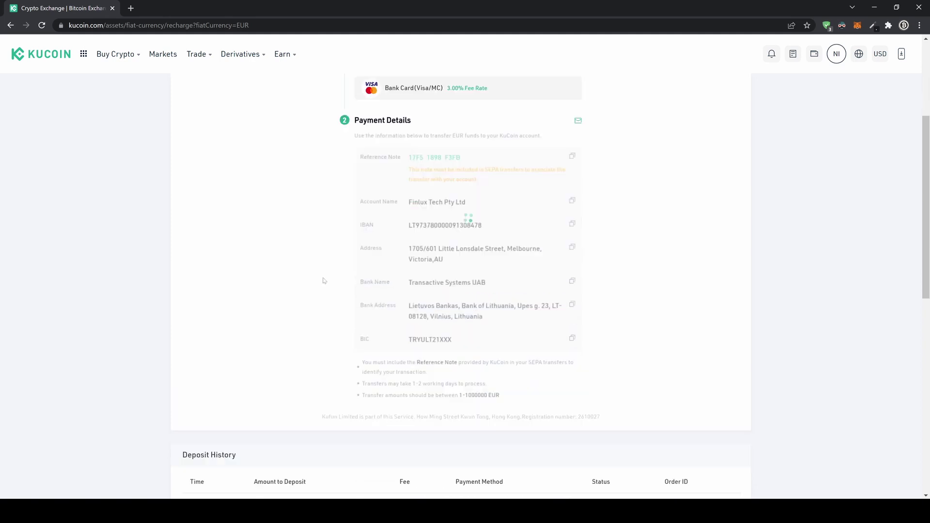
left_click_drag(411, 231, 466, 231)
left_click(466, 231)
Step: Look through the available fiat currencies and change the deposit currency to USD
scroll(381, 252, "up", 4)
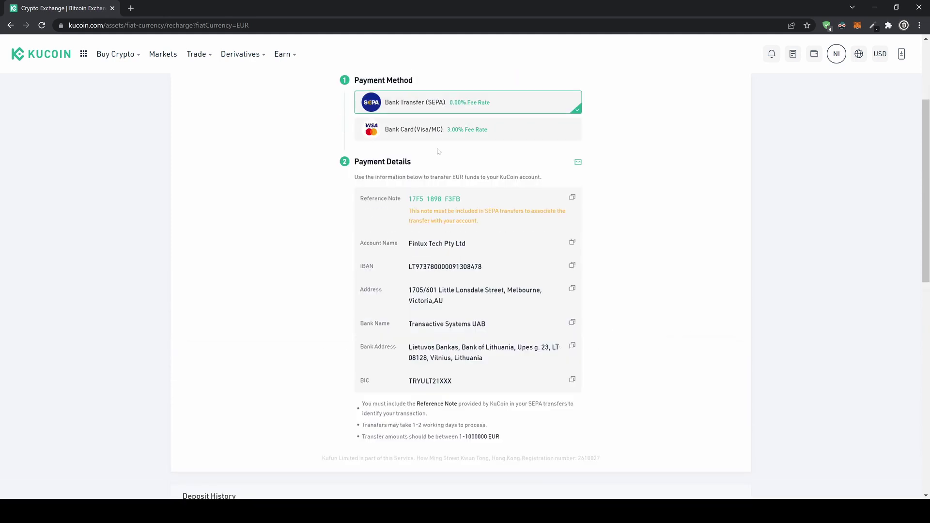
scroll(390, 268, "up", 3)
left_click(419, 195)
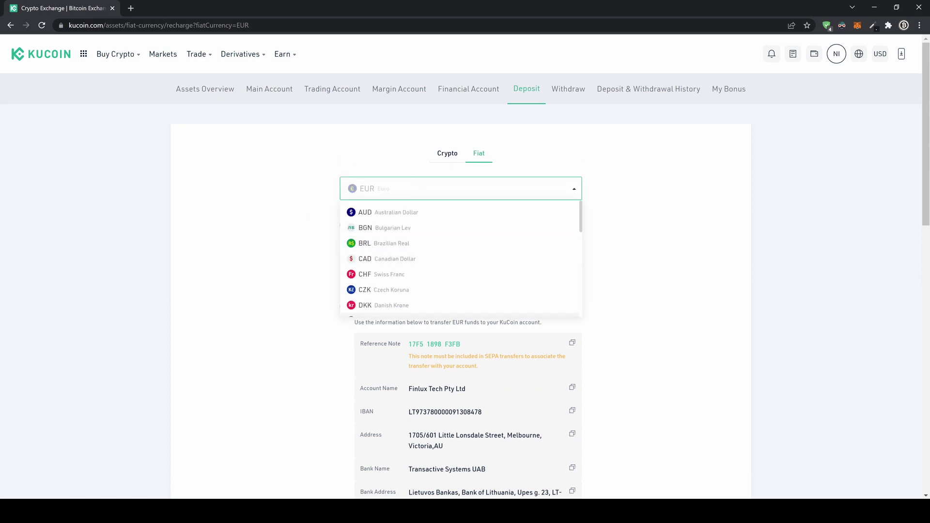
scroll(407, 228, "down", 10)
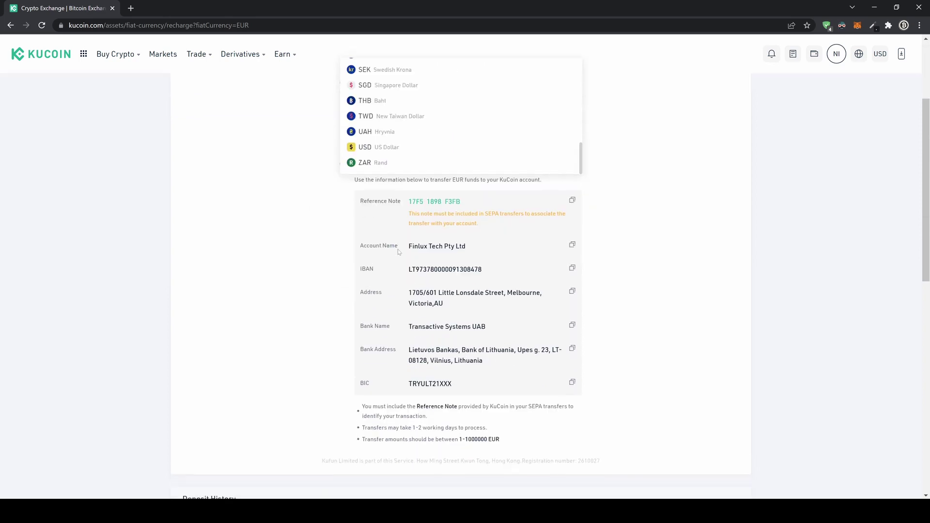
scroll(410, 212, "up", 10)
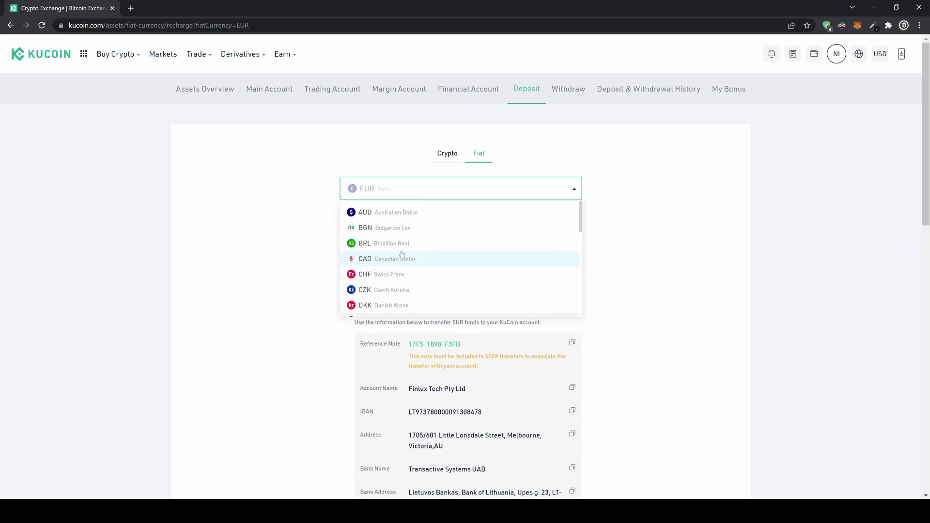
scroll(402, 261, "down", 3)
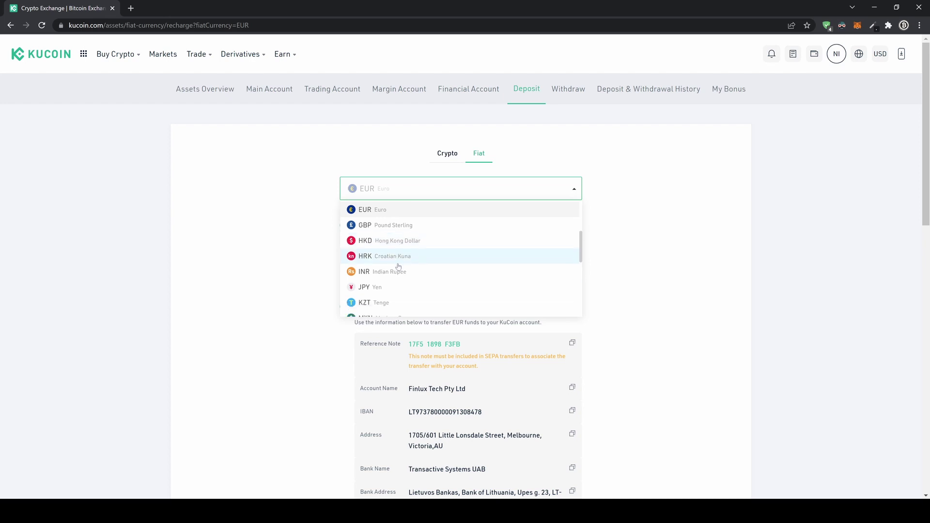
type("us")
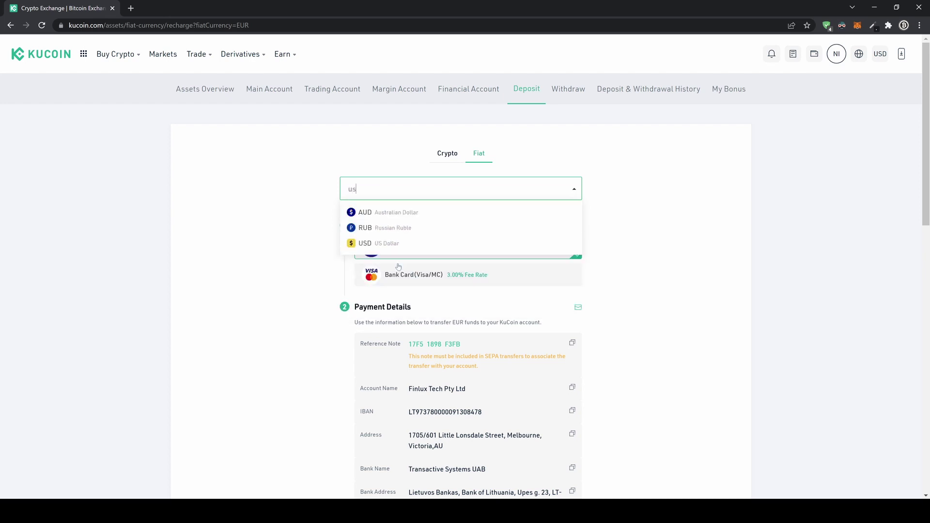
type("d")
key("Return")
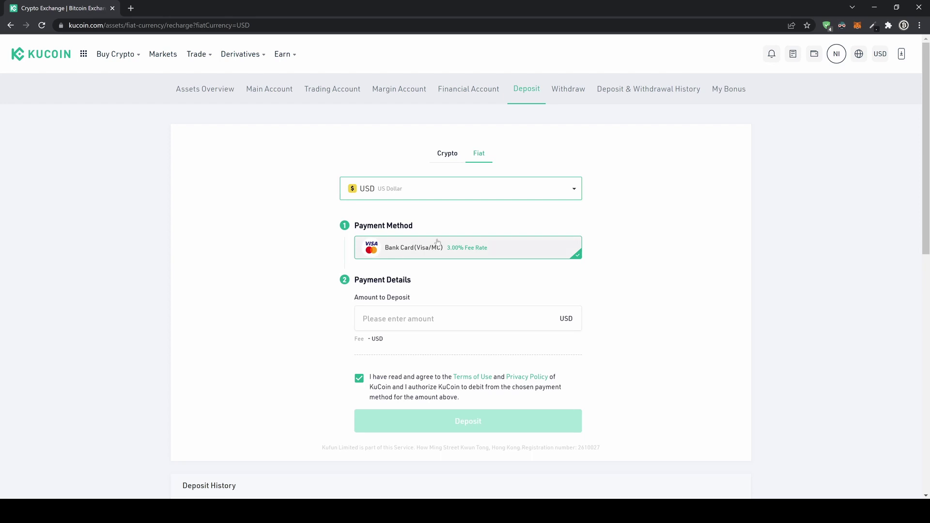
left_click(428, 318)
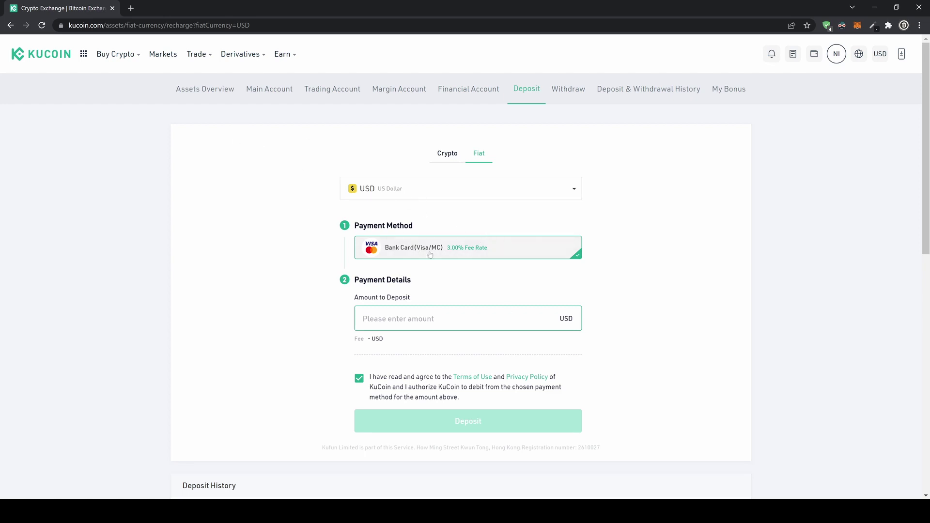
left_click(458, 194)
left_click(636, 214)
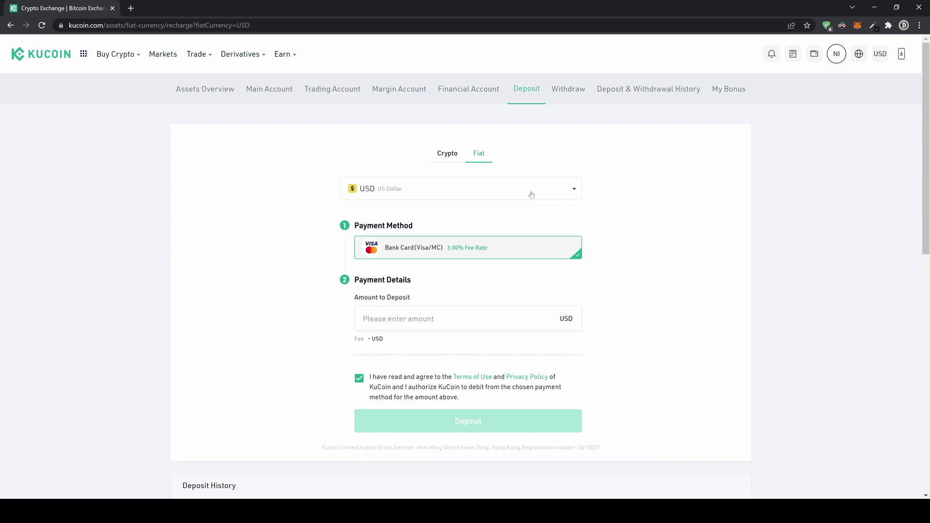
Step: Open the third-party crypto purchase page and look over its payment methods and channels
mouse_move(115, 56)
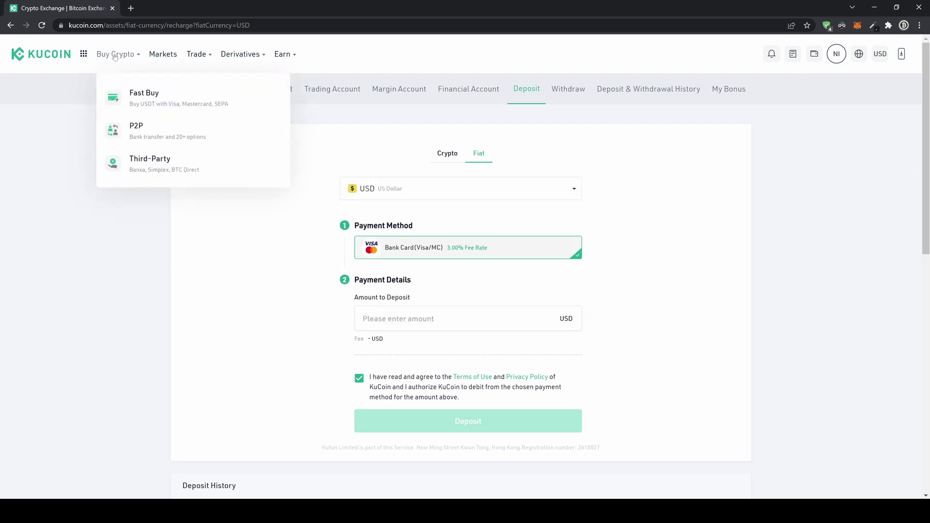
left_click(148, 162)
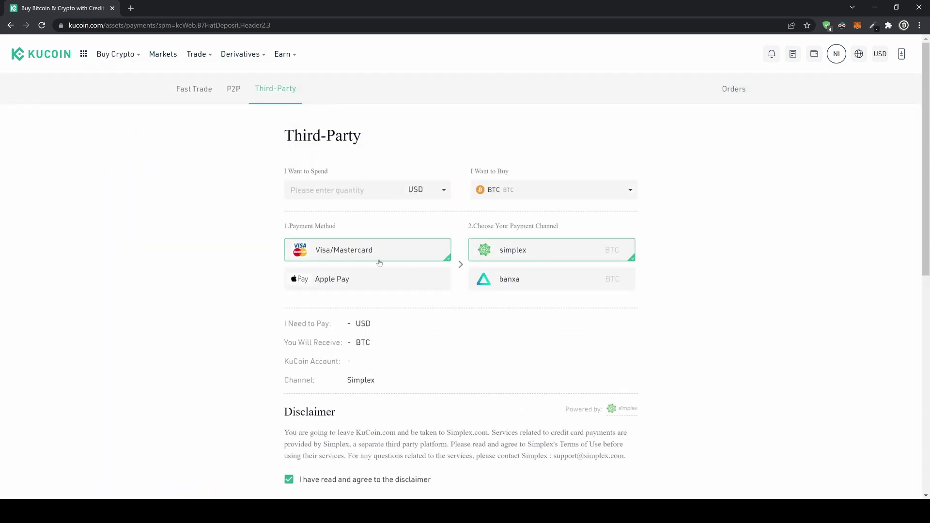
left_click(318, 281)
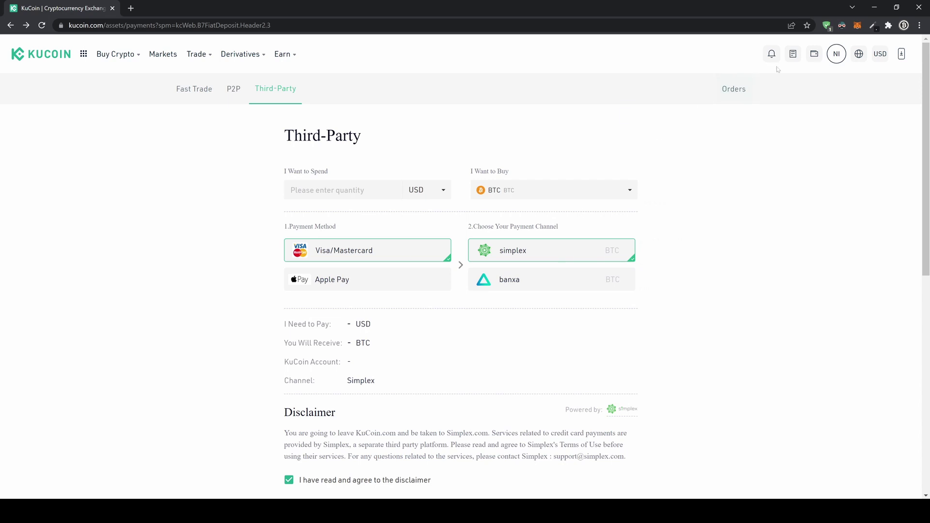
Step: Open the main account's coin list and filter it by "btc"
mouse_move(814, 54)
left_click(739, 144)
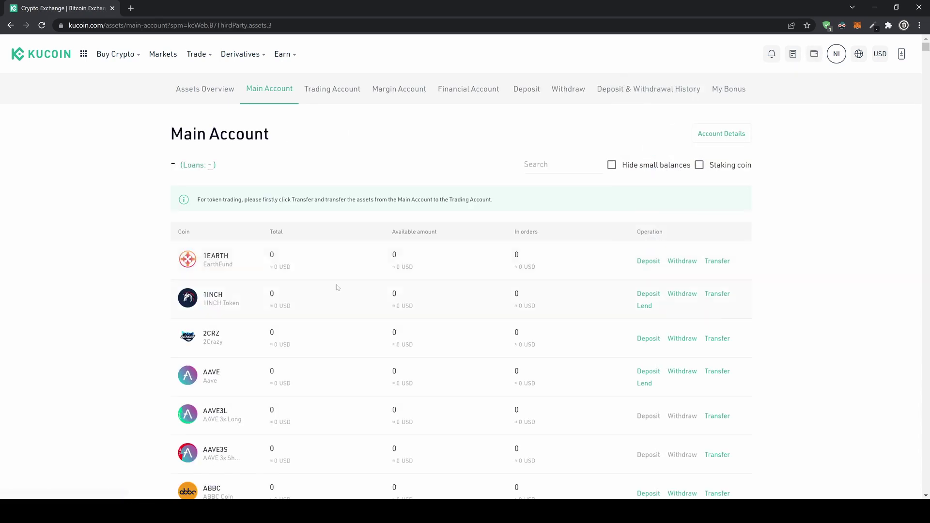
scroll(236, 309, "down", 1)
scroll(237, 308, "down", 8)
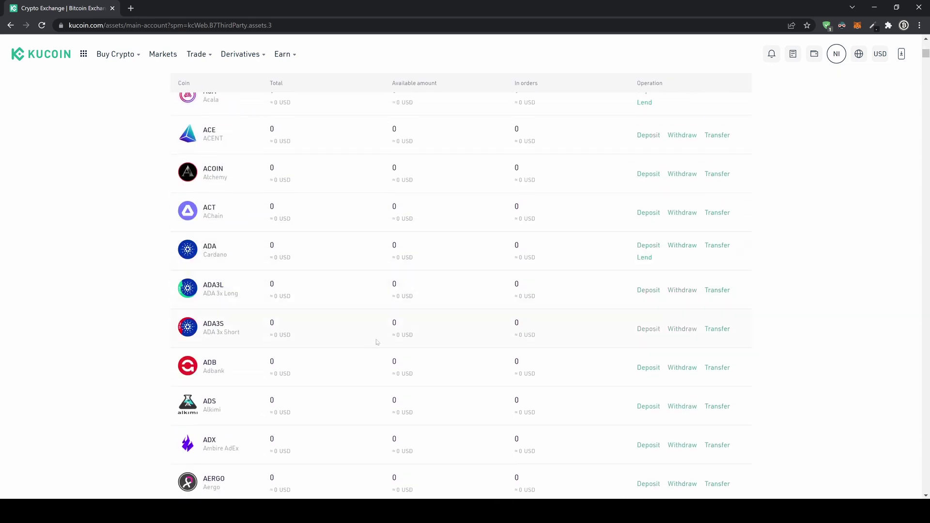
scroll(376, 343, "up", 9)
left_click(557, 165)
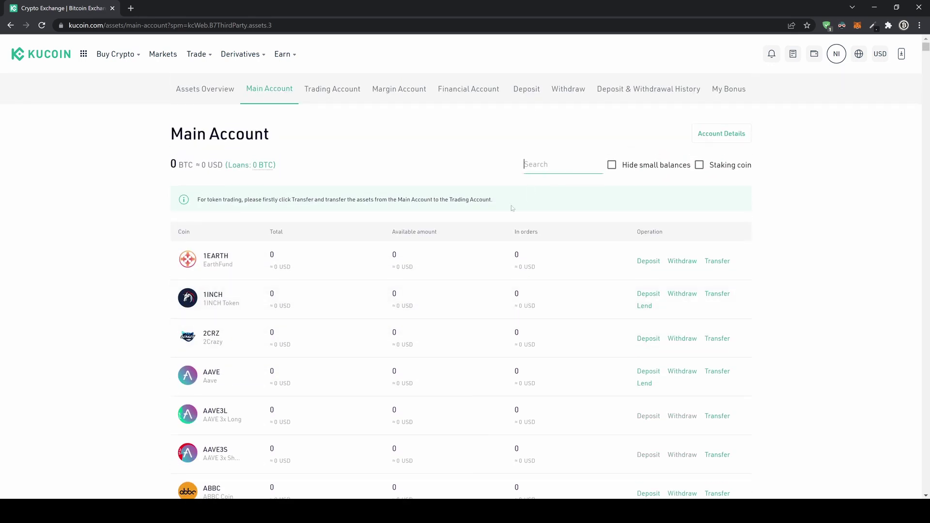
type("btc")
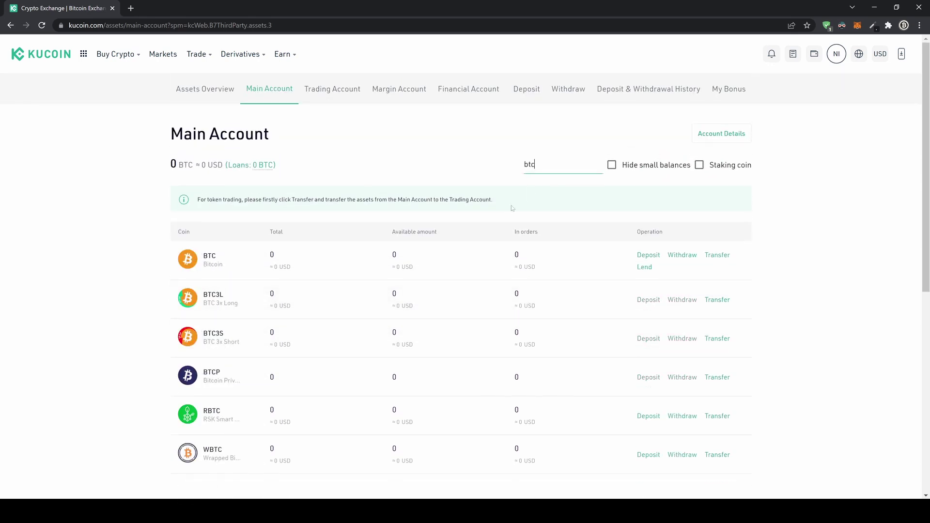
Step: Open the deposit page for BTC and inspect its Bitcoin wallet address
left_click(648, 255)
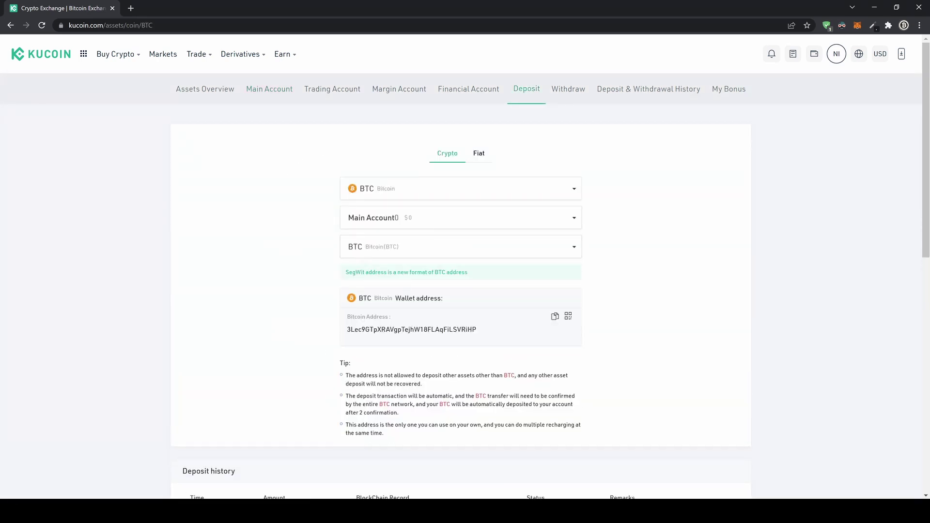
left_click_drag(346, 330, 482, 333)
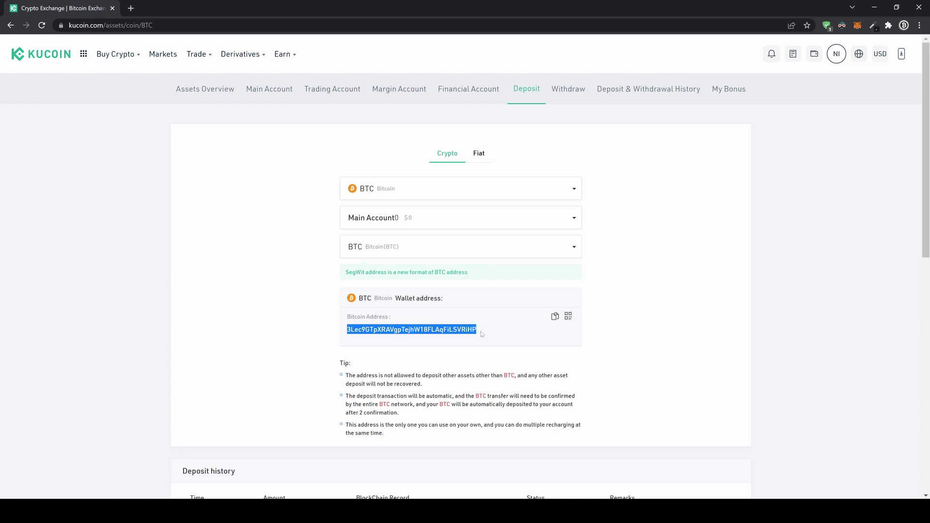
left_click(480, 334)
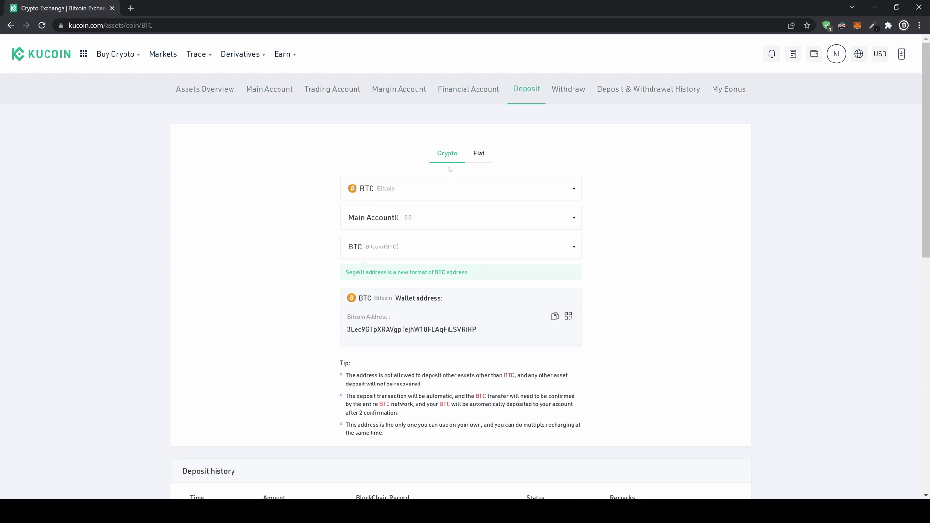
Step: Switch the deposit coin to USDT and highlight its wallet address on the Ethereum (ERC20) network
left_click(378, 194)
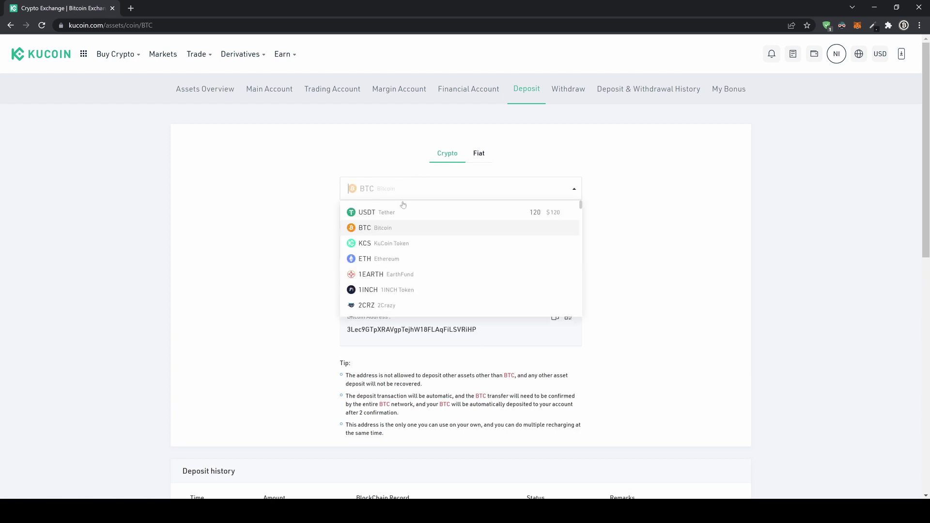
left_click(385, 213)
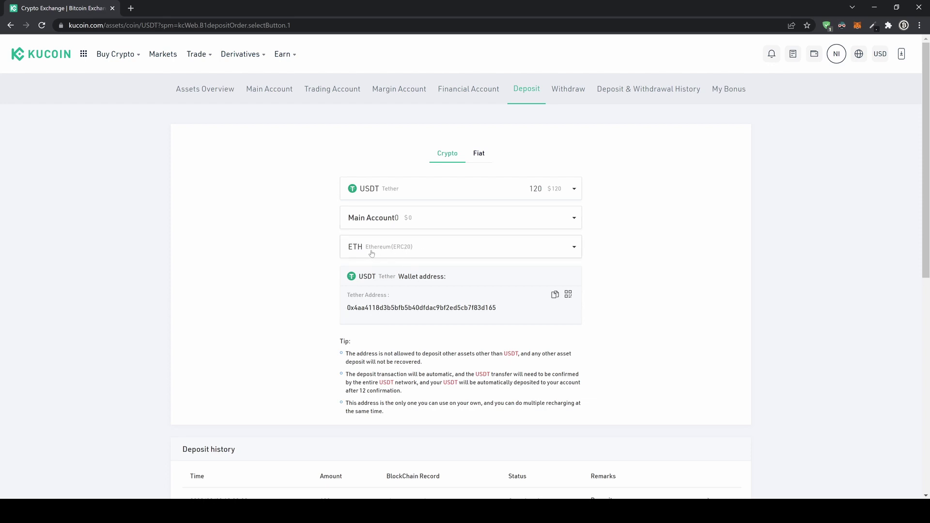
left_click_drag(346, 310, 494, 310)
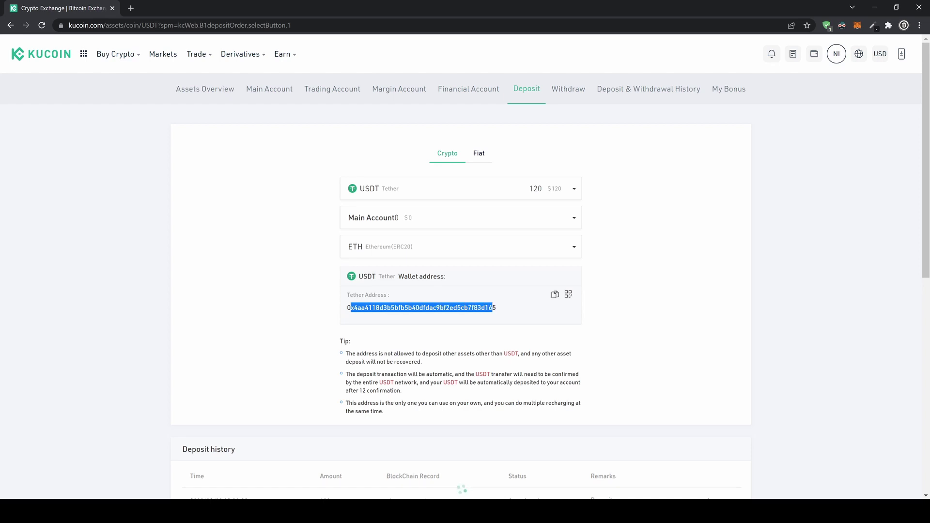
Step: Change the USDT deposit network to TRX Tron (TRC20) and highlight the matching wallet address
left_click(416, 240)
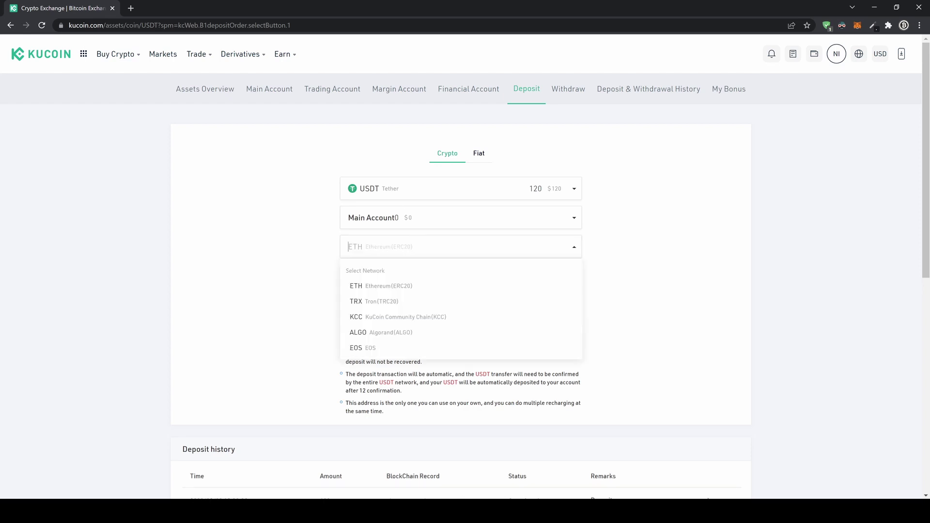
left_click(370, 302)
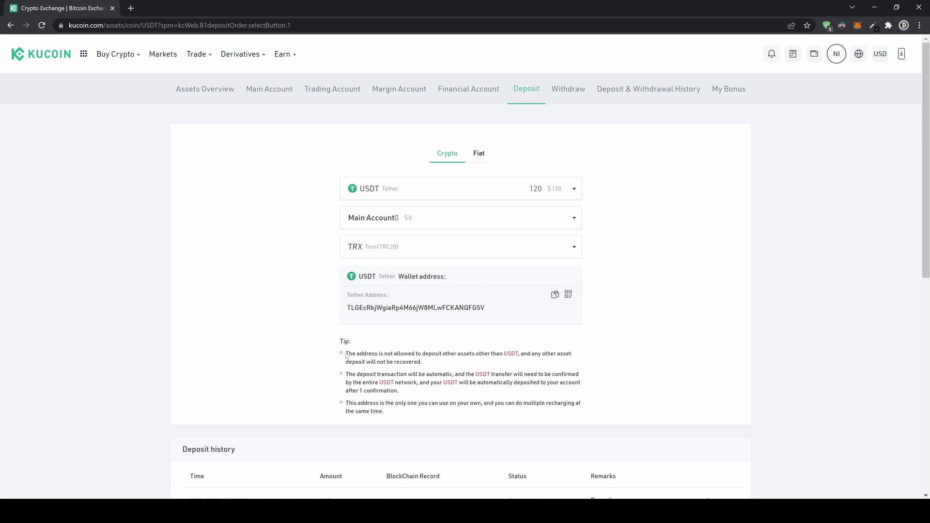
left_click_drag(346, 307, 484, 310)
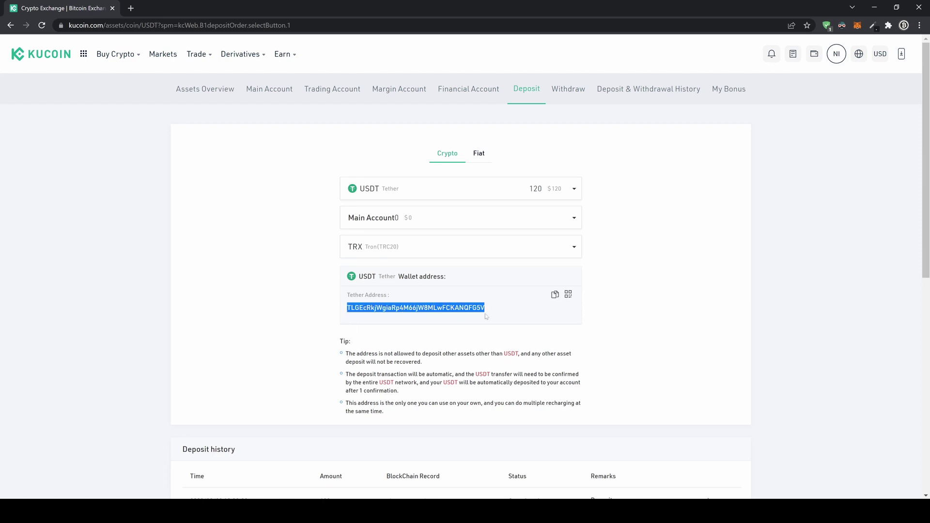
Step: Review the network choices, destination account choices and wallet address for the USDT deposit
left_click(416, 246)
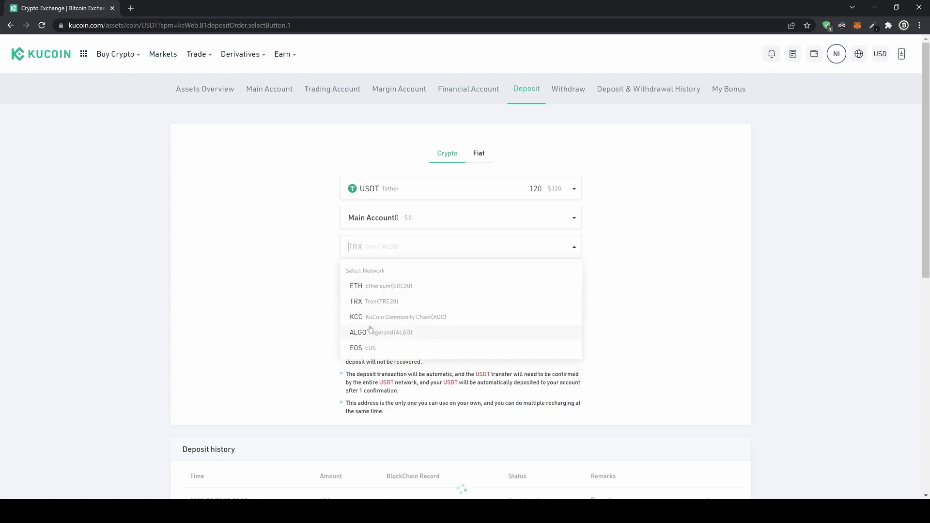
left_click(362, 247)
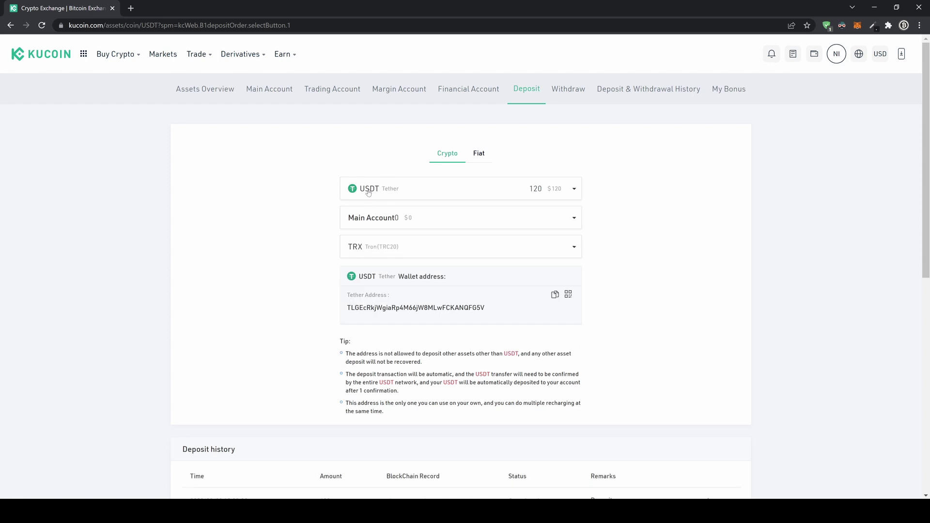
left_click(382, 219)
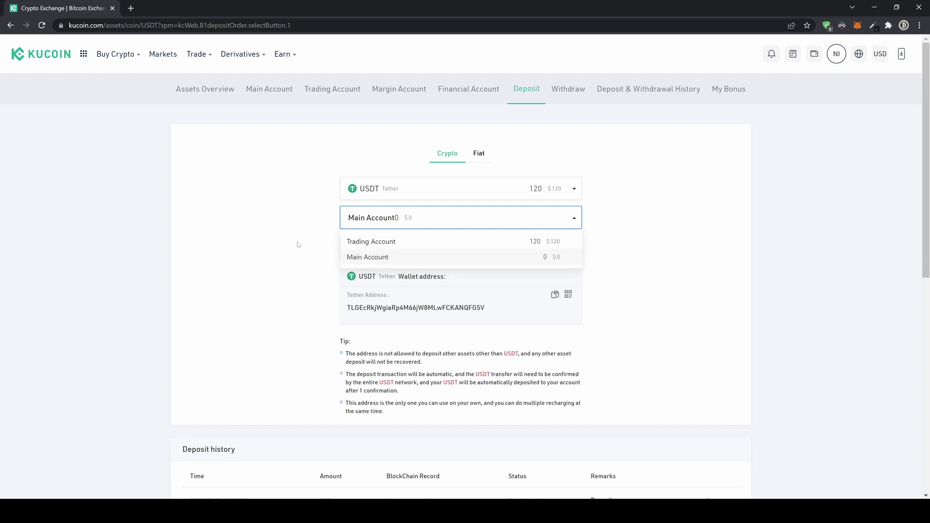
left_click(333, 228)
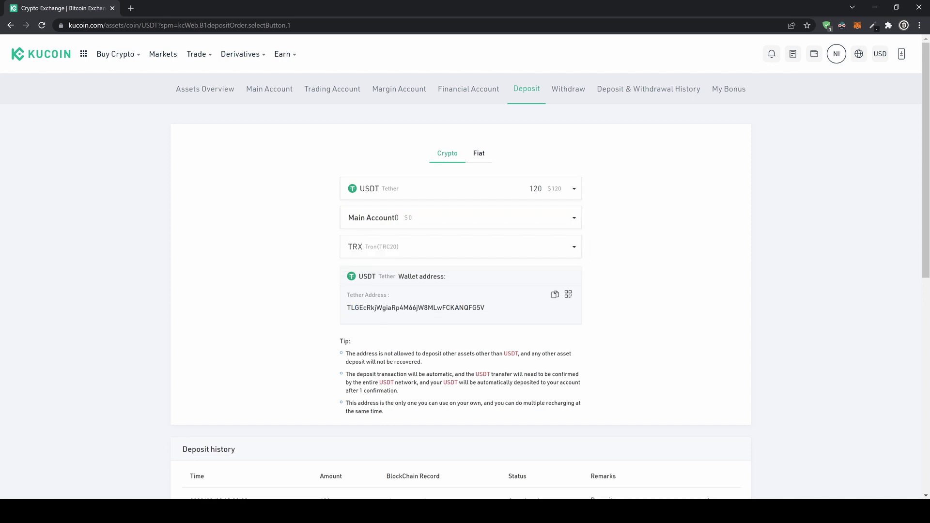
left_click(369, 248)
left_click(310, 266)
left_click_drag(347, 308, 434, 308)
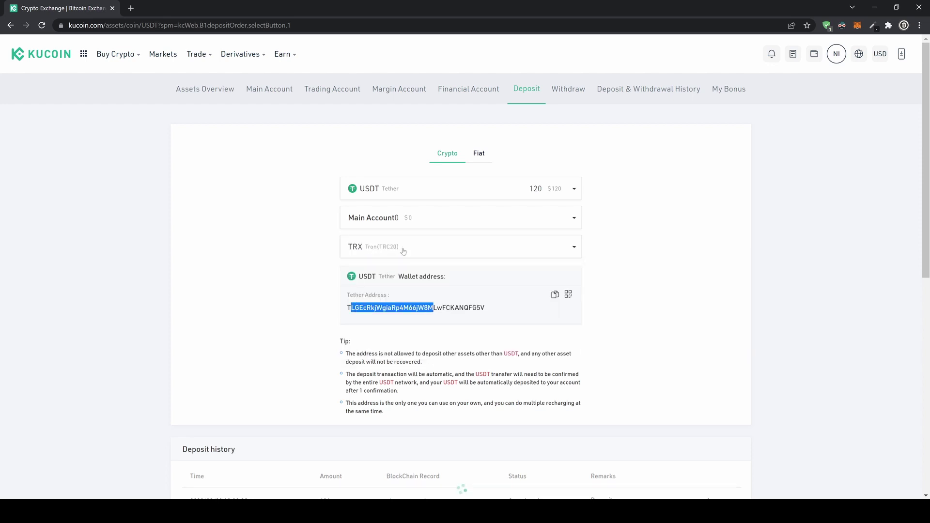
left_click(243, 307)
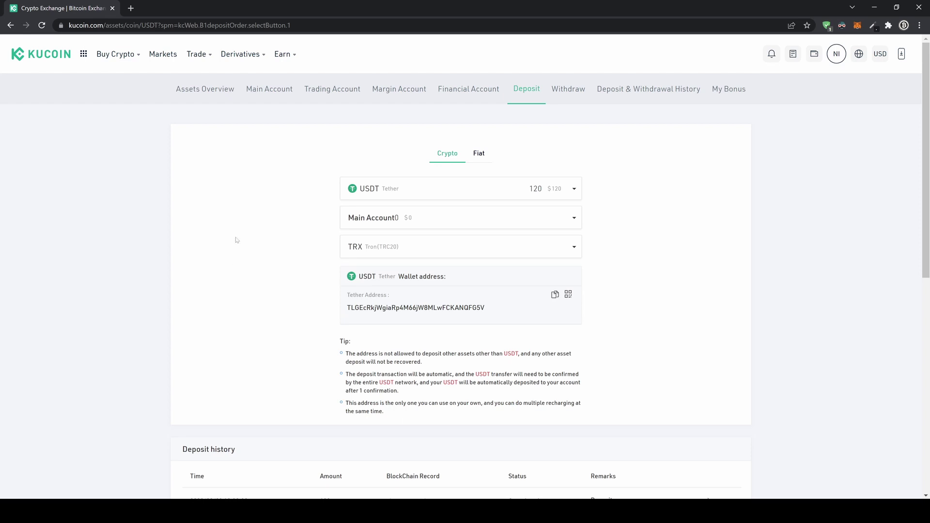
Step: Return to the main account's coin list and open the transfer form for 1INCH
left_click(267, 92)
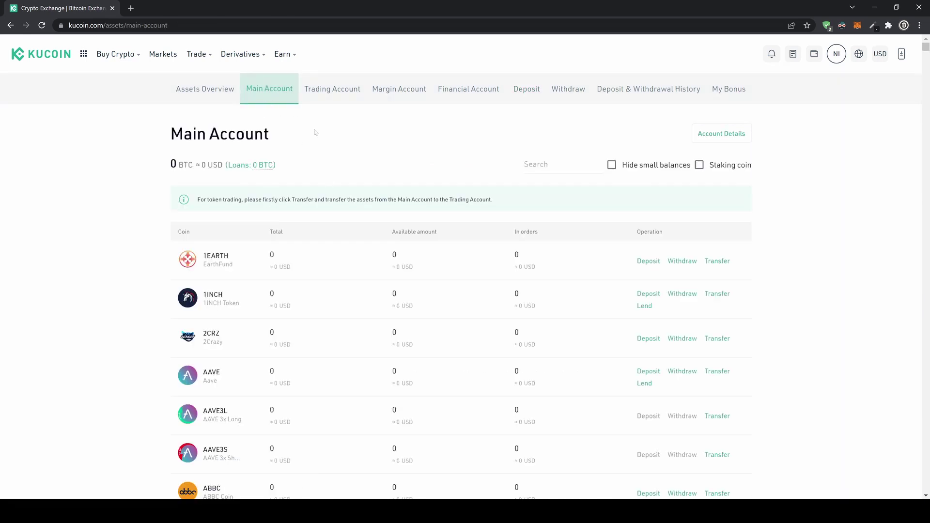
scroll(467, 365, "down", 3)
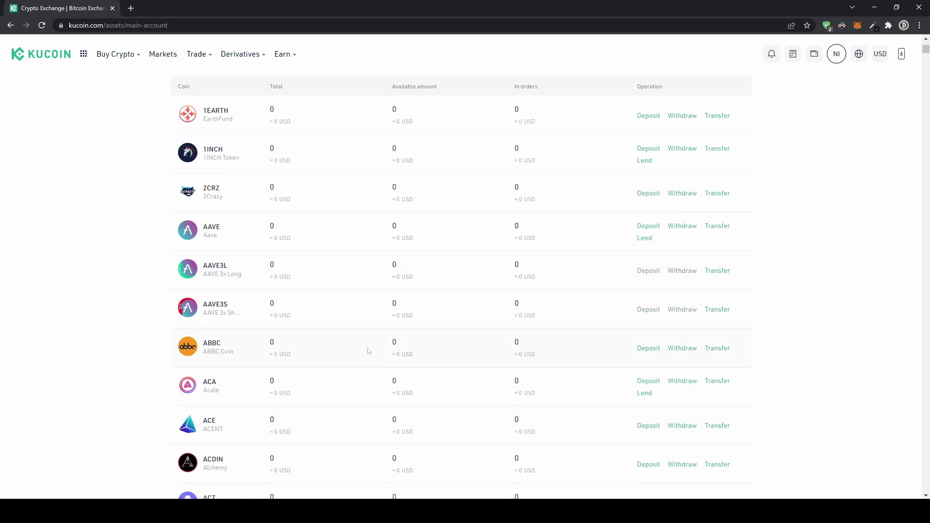
scroll(366, 352, "up", 3)
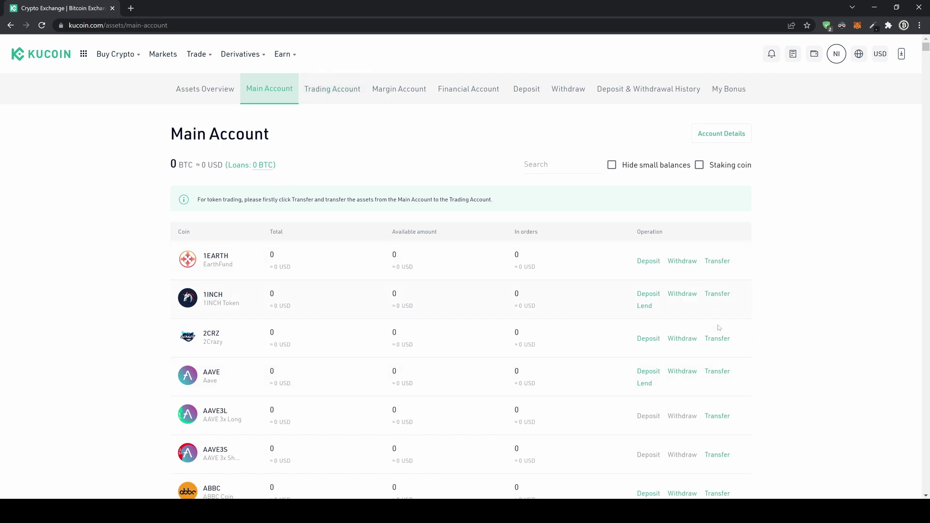
left_click(721, 294)
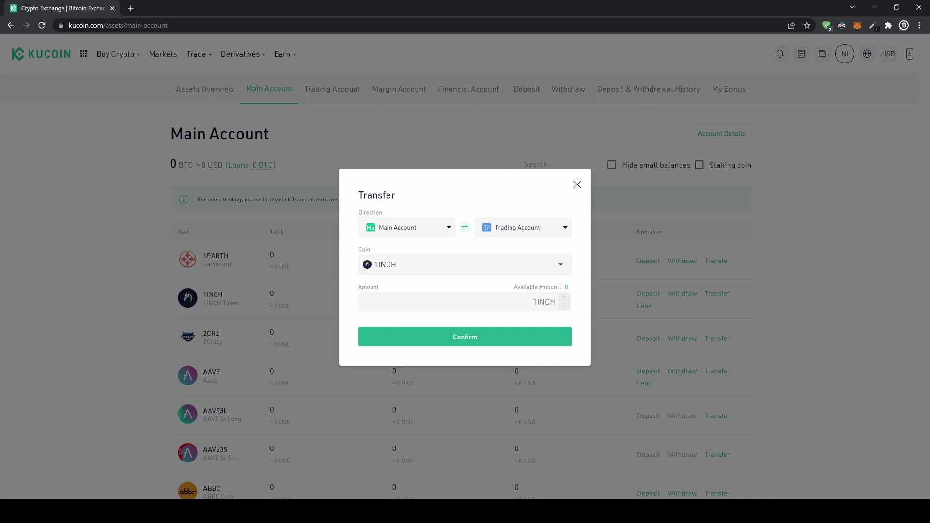
Step: Try a main-to-trading transfer of 10 1INCH, swap the transfer direction, and close the form without confirming
left_click(464, 264)
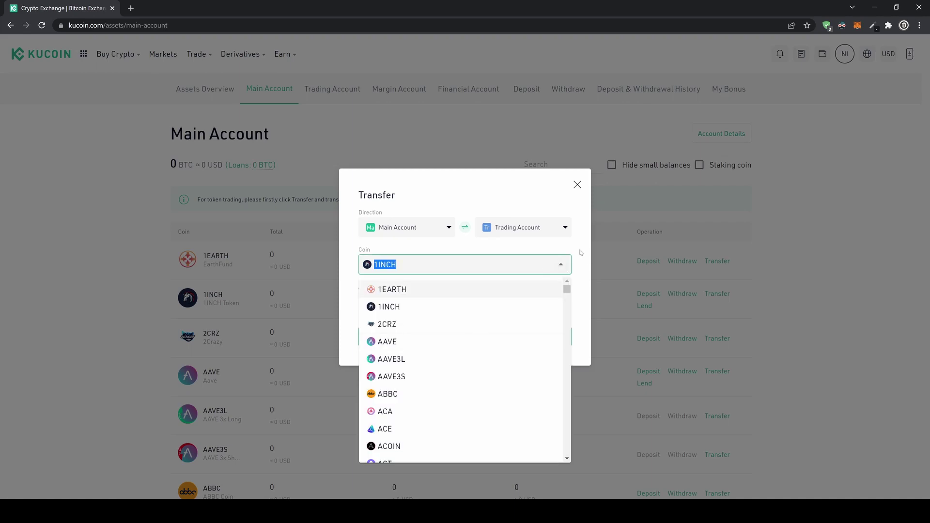
left_click(463, 264)
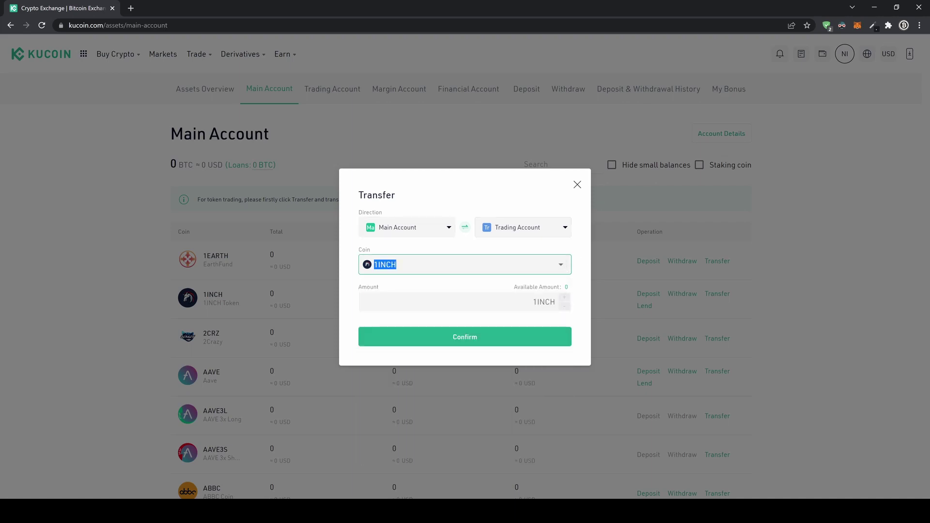
left_click(436, 302)
type("100")
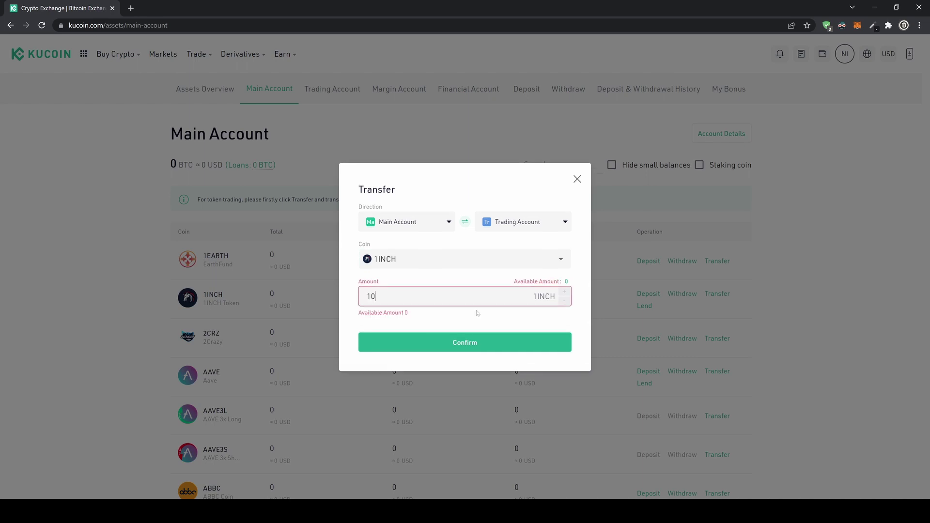
left_click(464, 223)
left_click(463, 223)
left_click(464, 223)
left_click(578, 179)
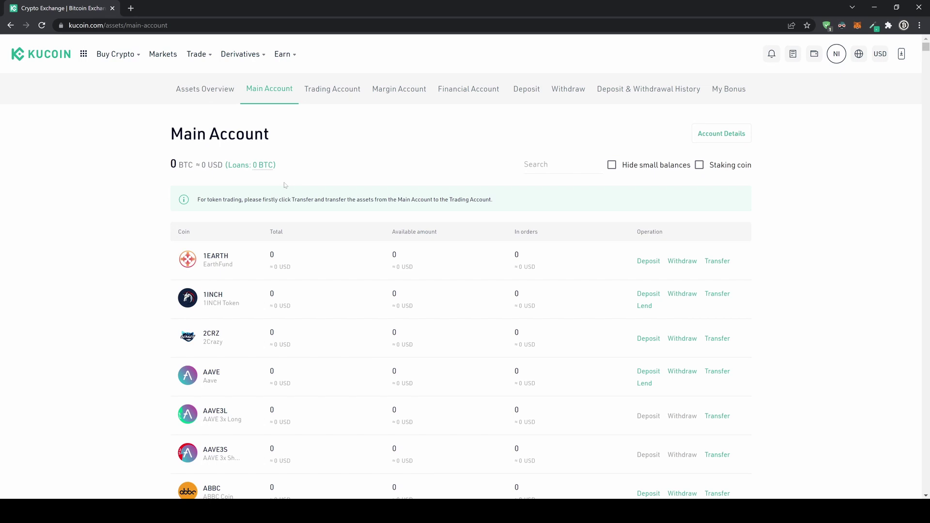
Step: From the assets overview, try a USDT transfer from the trading account to the futures account, and close the form without confirming
left_click(187, 96)
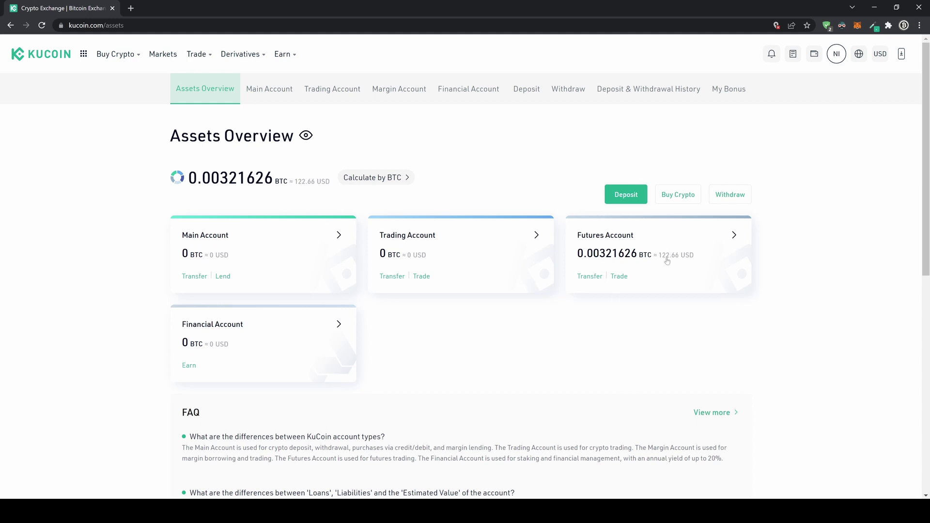
left_click(589, 277)
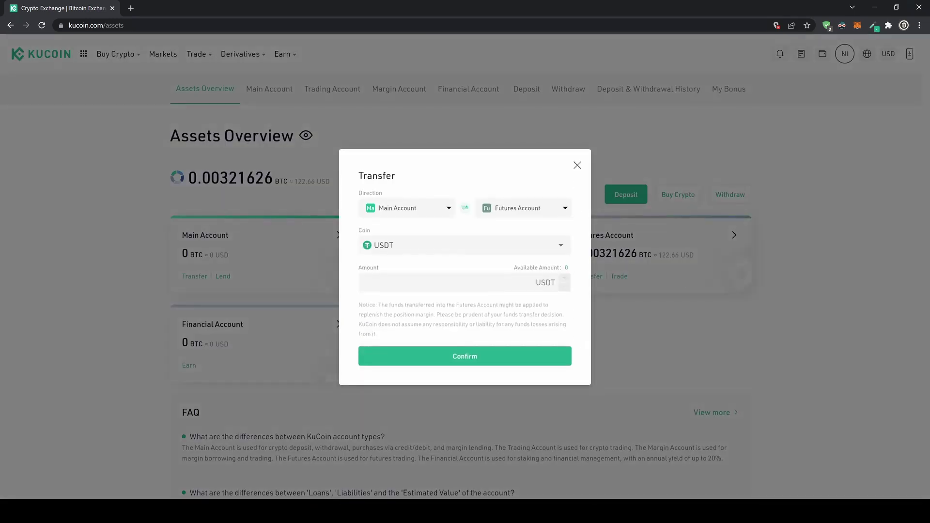
left_click(449, 207)
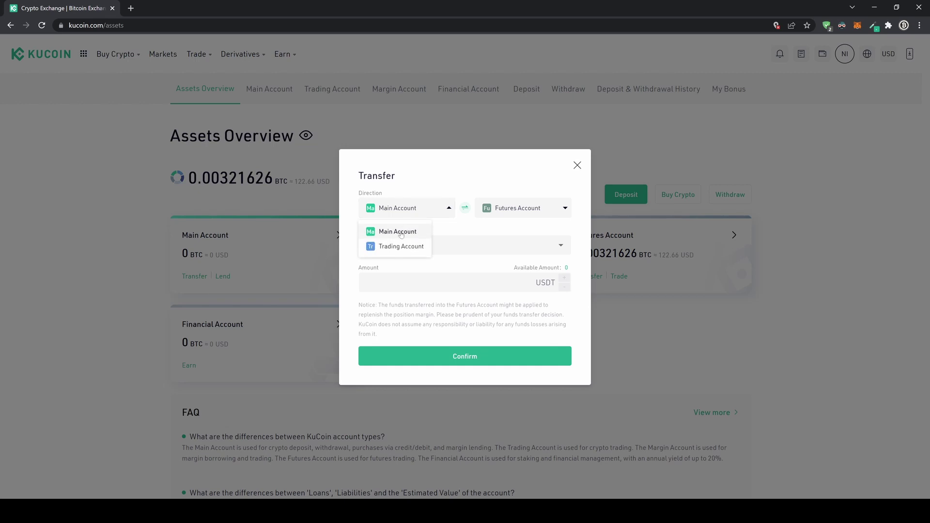
left_click(409, 246)
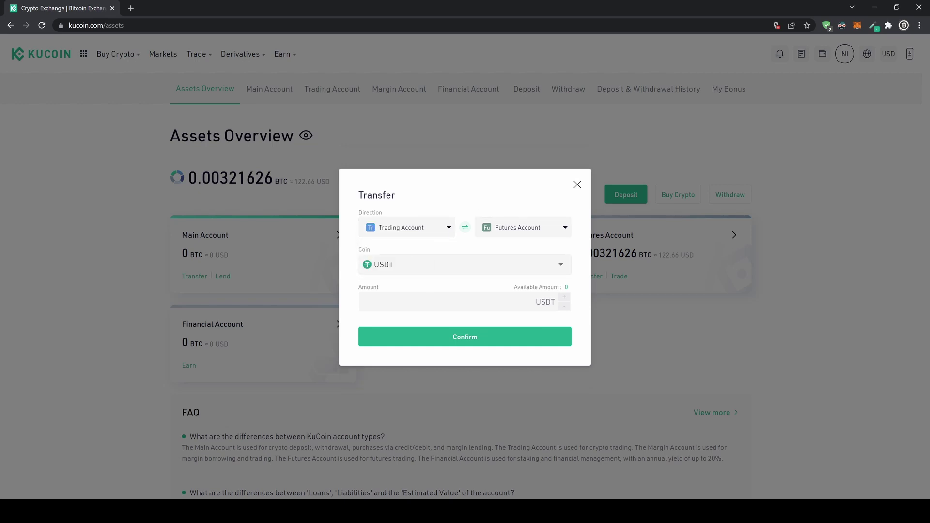
left_click(460, 302)
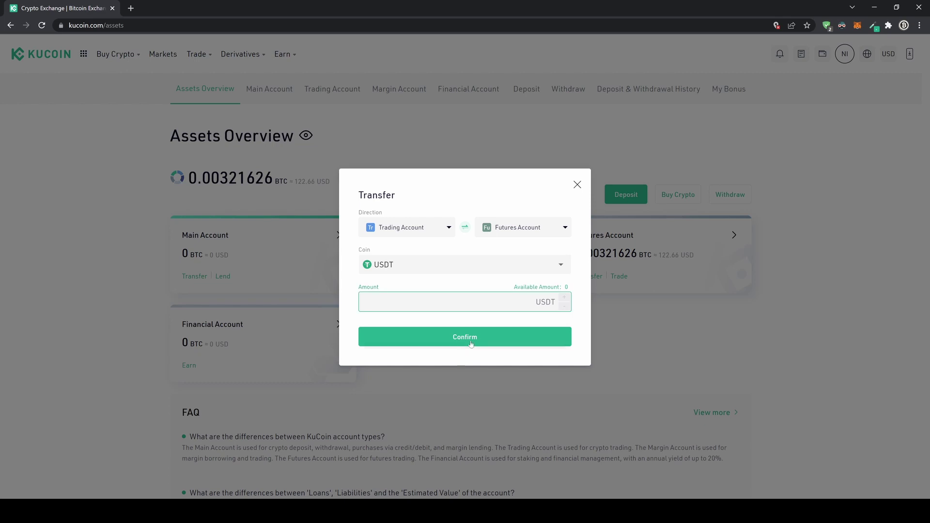
left_click(576, 185)
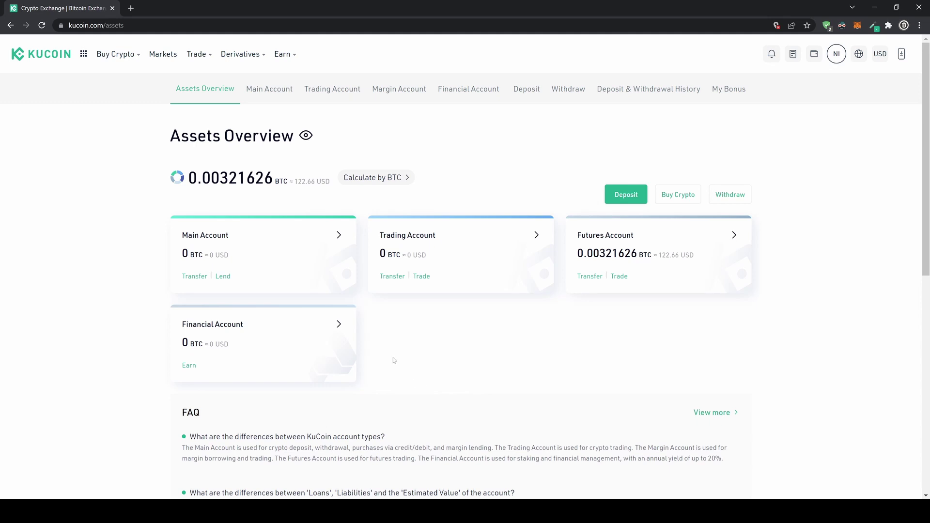
Step: Open the Futures Classic trading page and look through its list of USDT-margined perpetual contracts
mouse_move(243, 53)
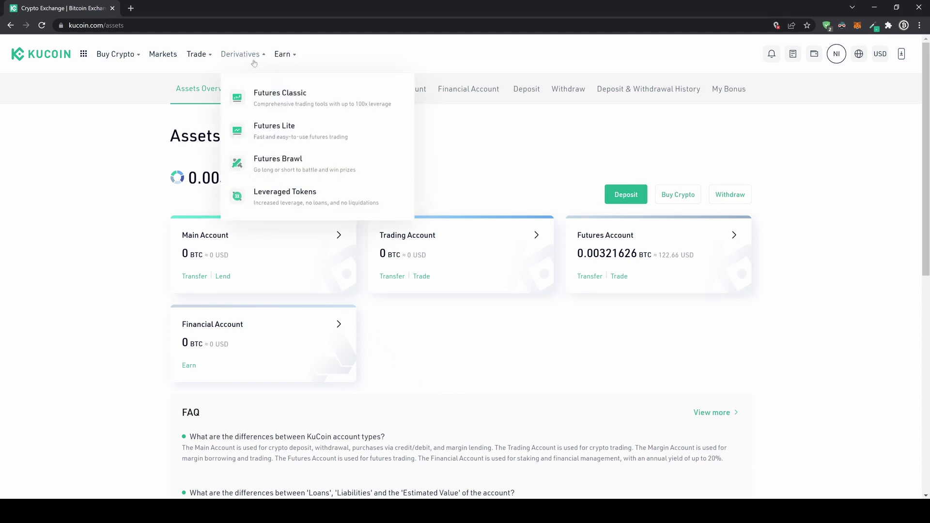
left_click(305, 102)
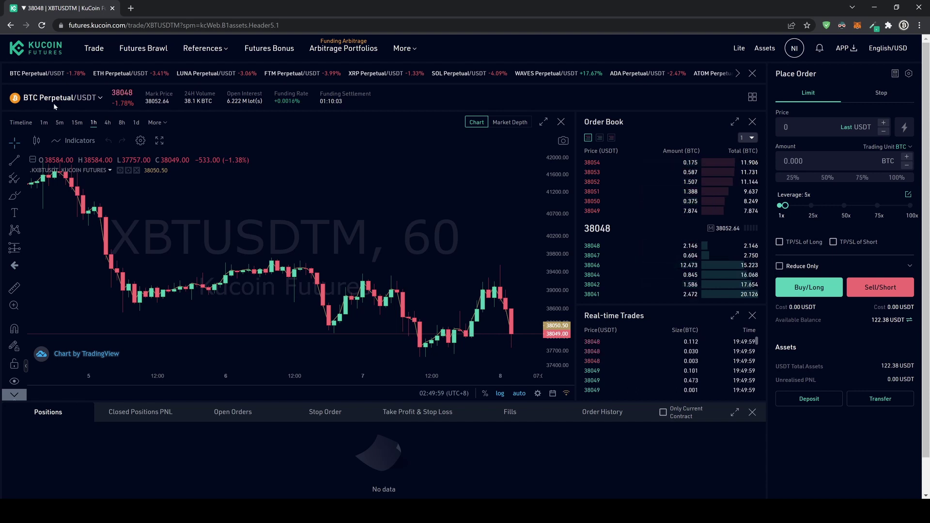
left_click(85, 99)
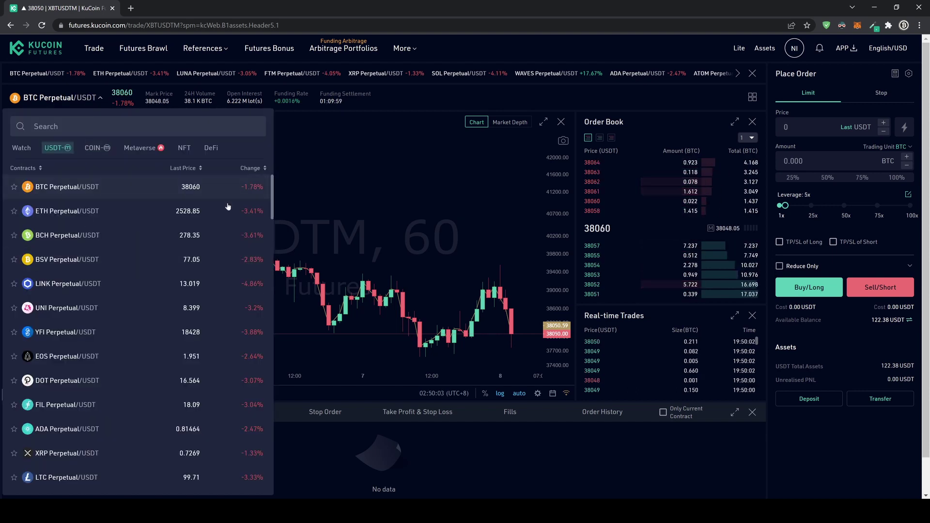
scroll(142, 242, "down", 10)
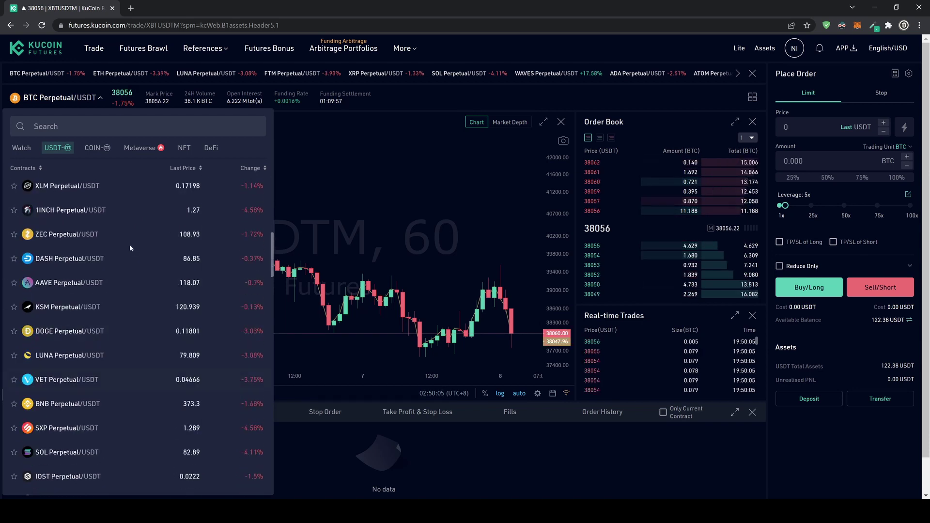
scroll(129, 244, "up", 4)
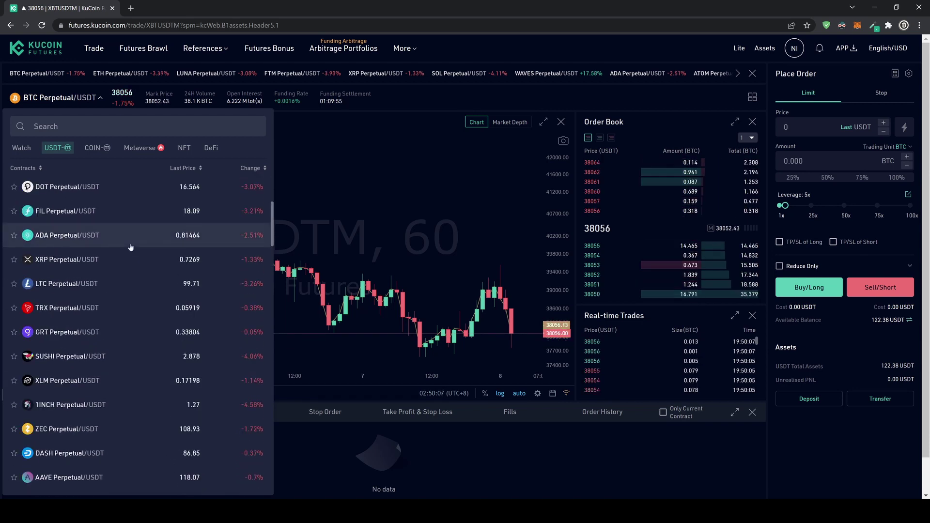
scroll(129, 241, "up", 4)
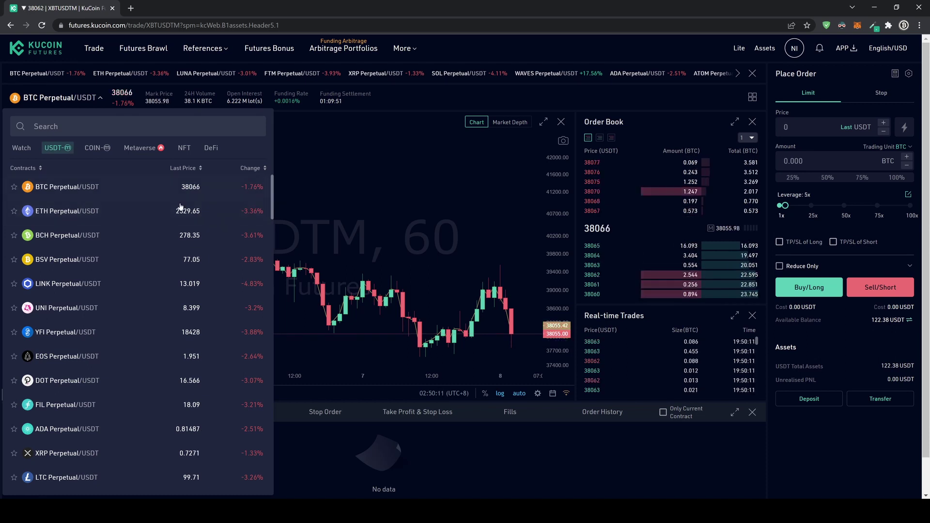
scroll(130, 237, "down", 5)
scroll(116, 261, "down", 3)
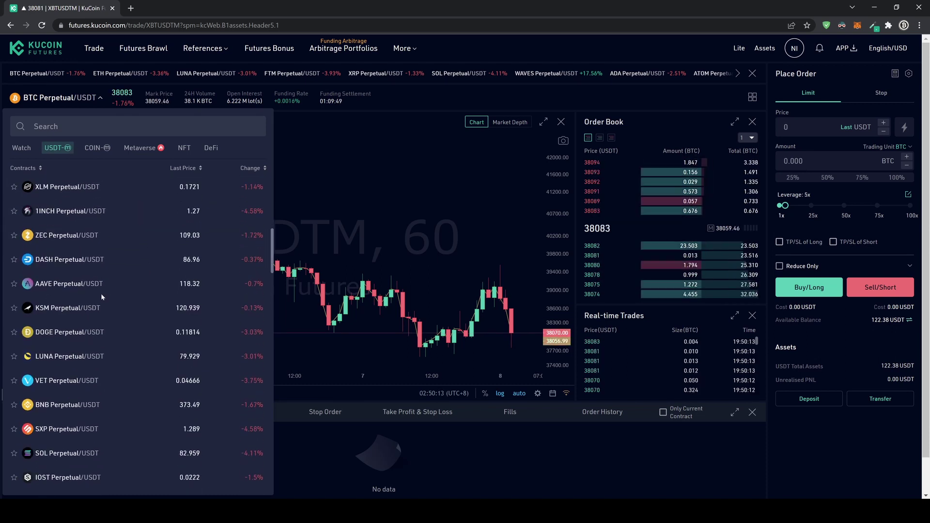
scroll(101, 242, "up", 8)
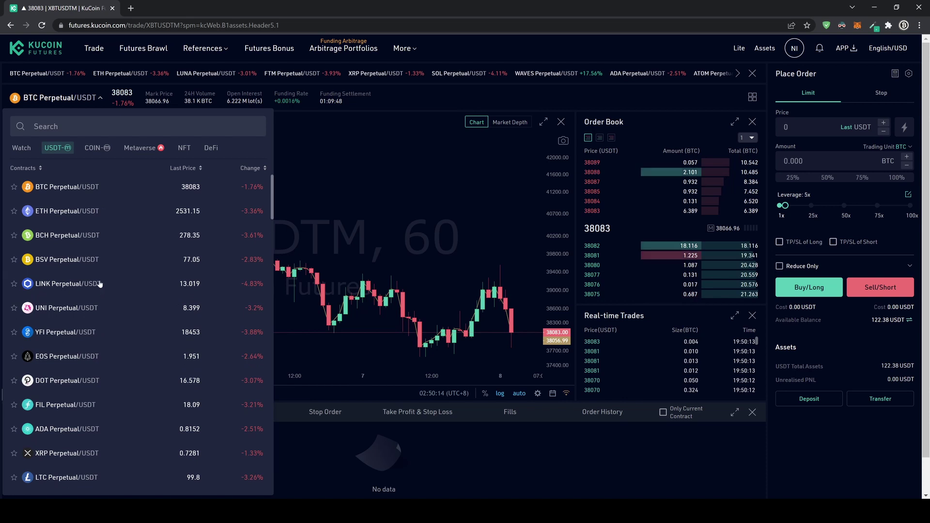
Step: Check the coin-margined contracts, and select BTC Perpetual/USDT from the USDT-margined contracts
left_click(98, 152)
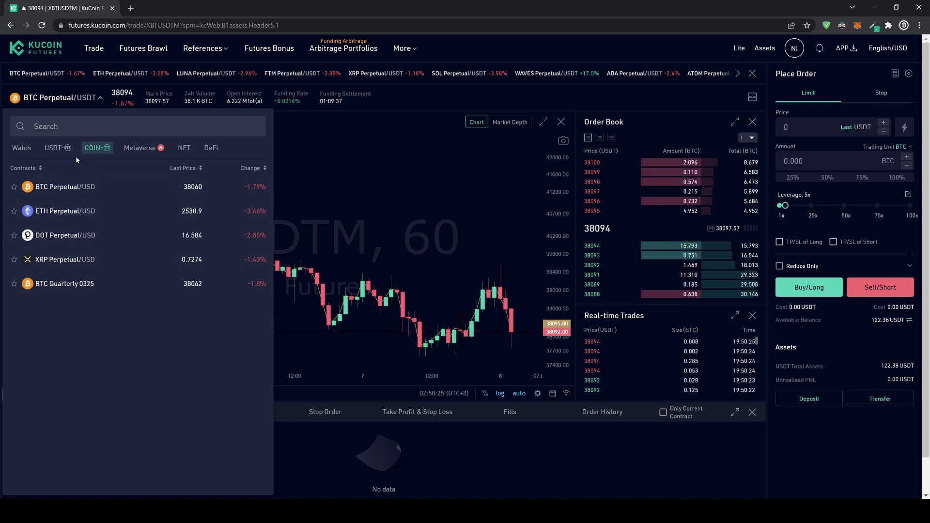
left_click(56, 148)
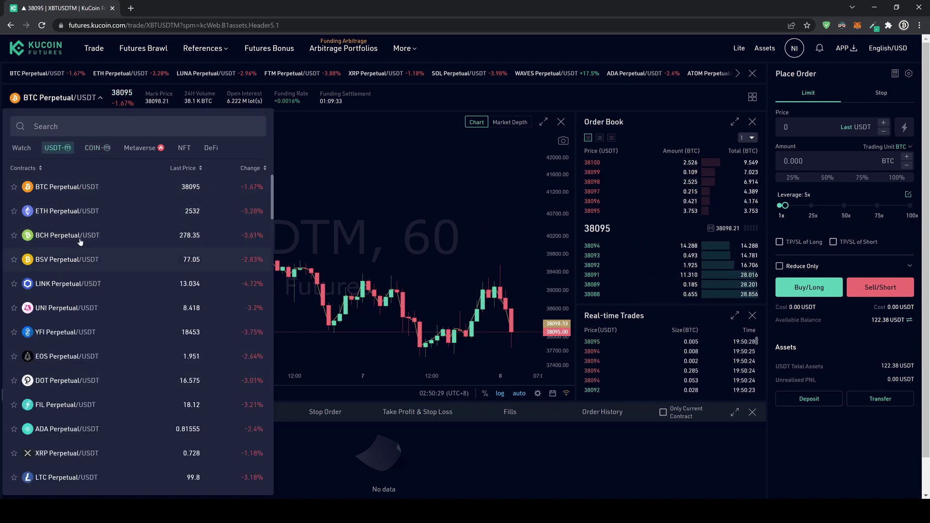
left_click(85, 187)
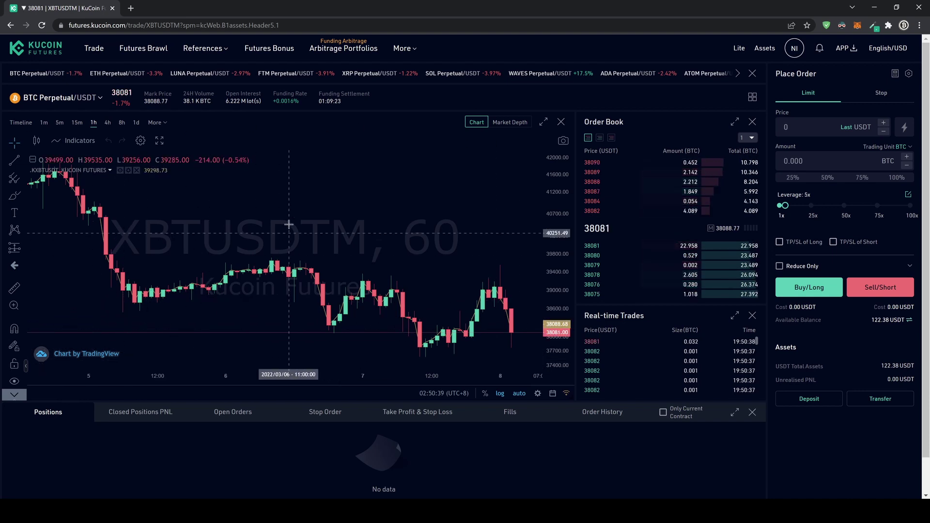
Step: Draw a yellow trend line sloping down along the candle highs on the hourly BTC Perpetual/USDT chart
scroll(288, 224, "up", 3)
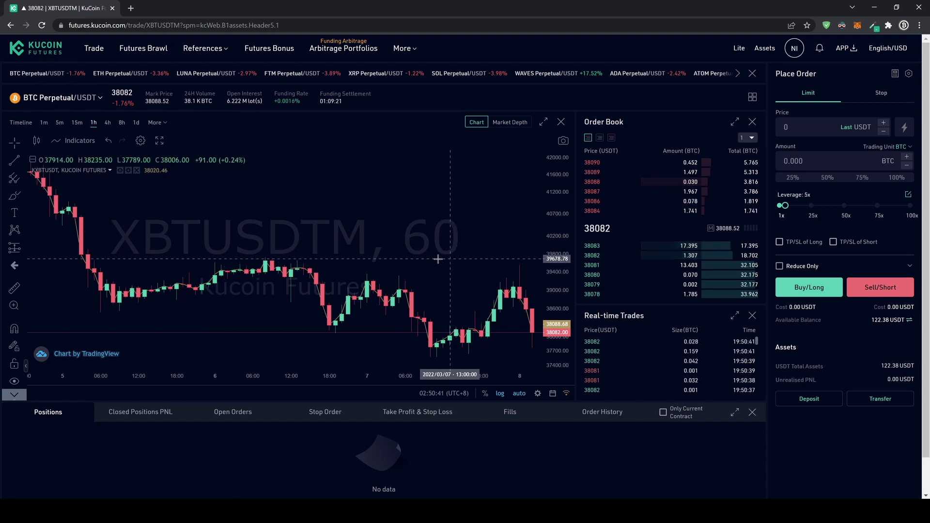
left_click_drag(438, 260, 362, 222)
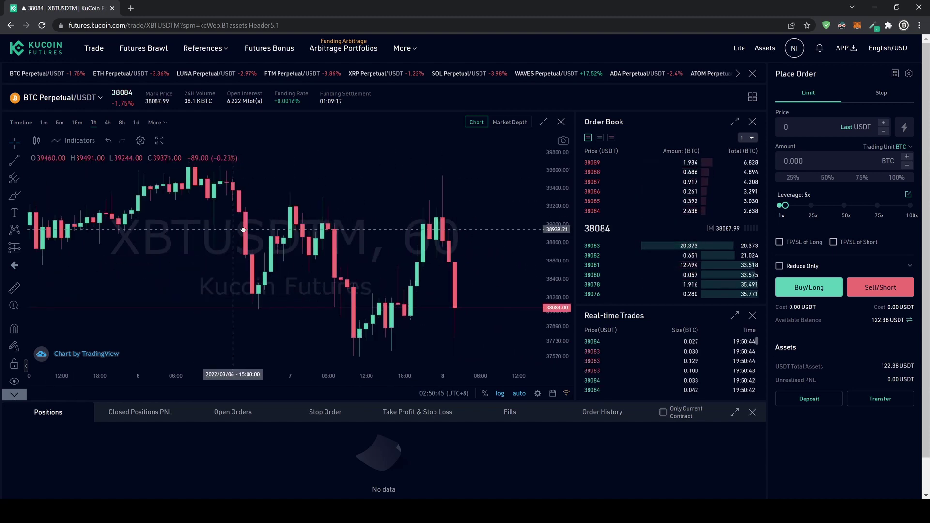
left_click_drag(244, 230, 231, 230)
key("alt+t")
left_click(176, 187)
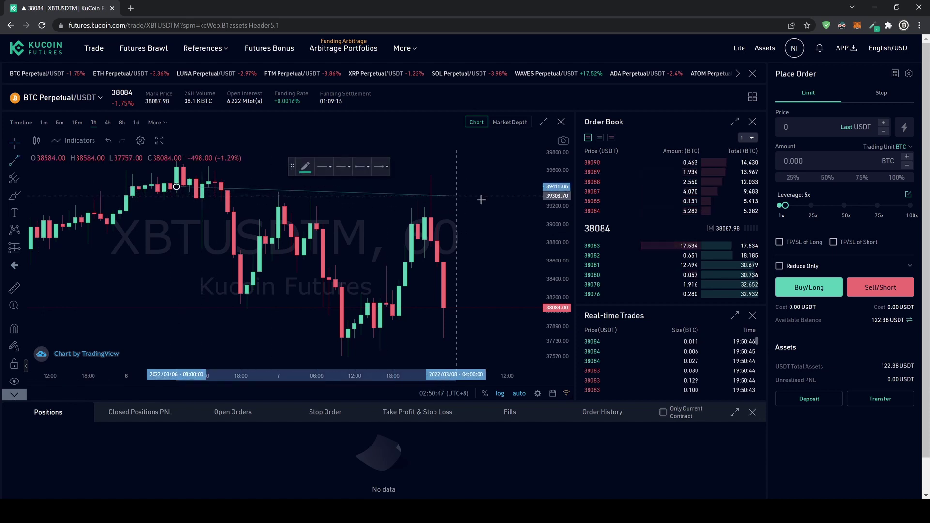
left_click(499, 204)
left_click(305, 167)
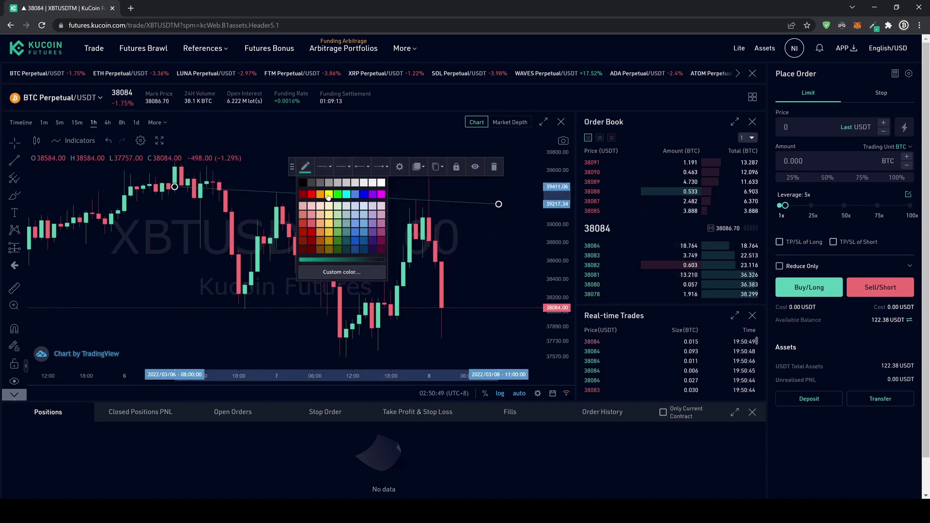
left_click(328, 195)
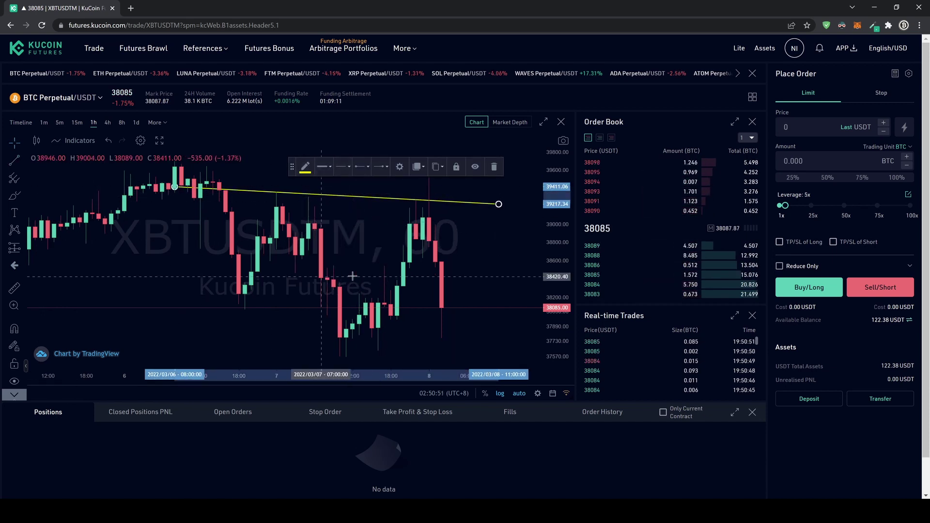
left_click_drag(498, 204, 473, 222)
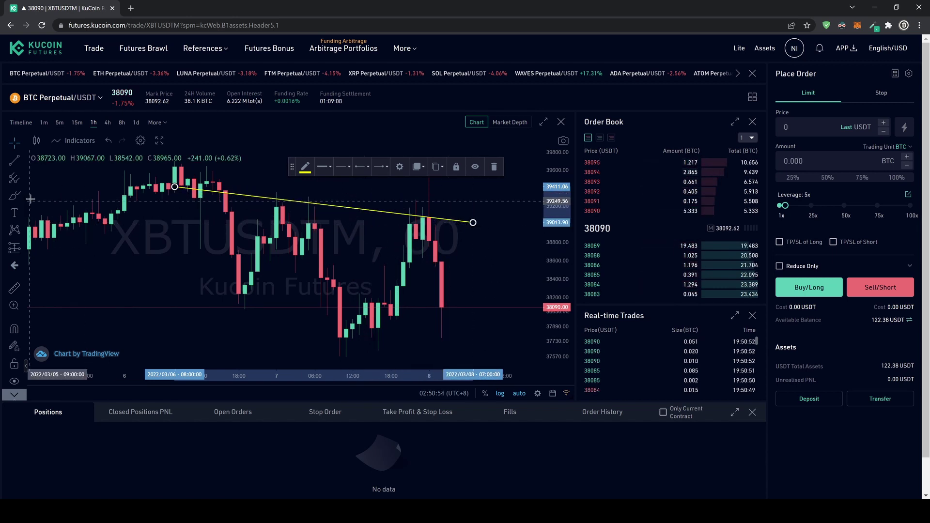
Step: Draw a wavy freehand brush stroke across the chart, and remove both the stroke and the yellow trend line
left_click(519, 272)
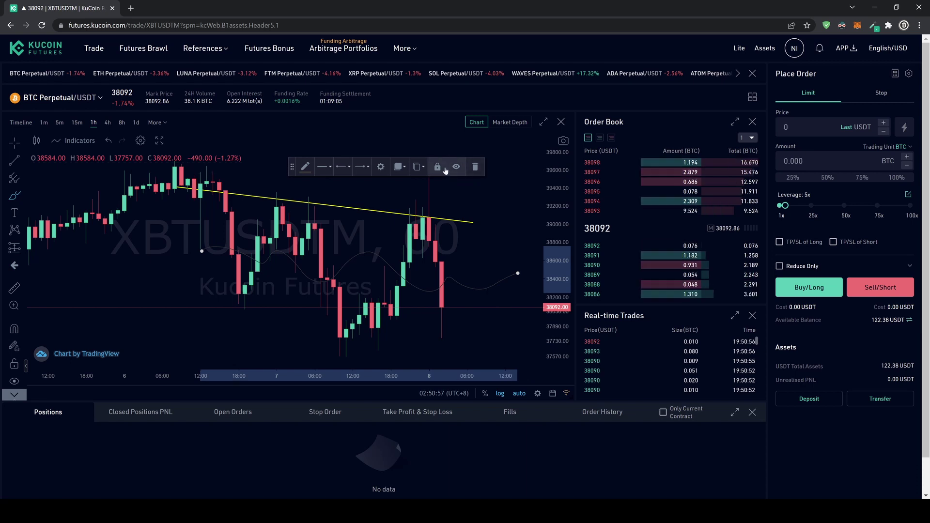
left_click(387, 193)
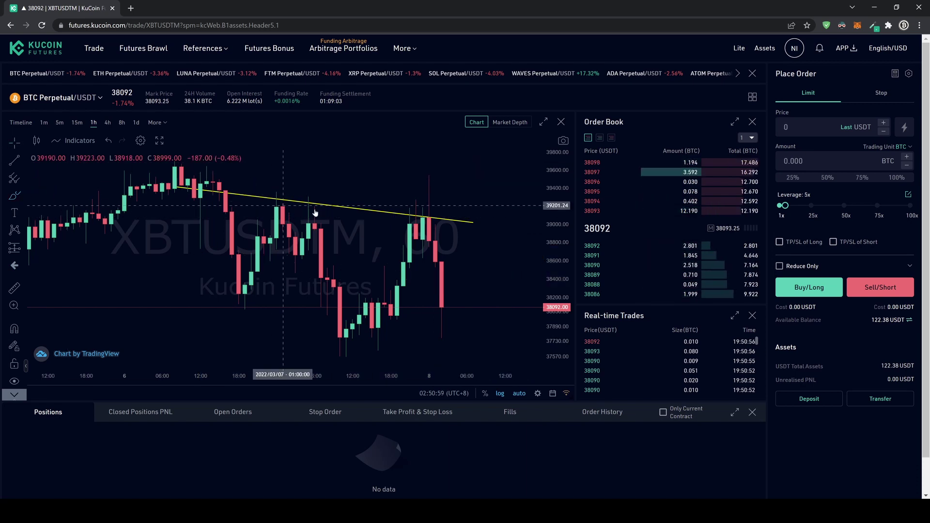
key("ctrl+z")
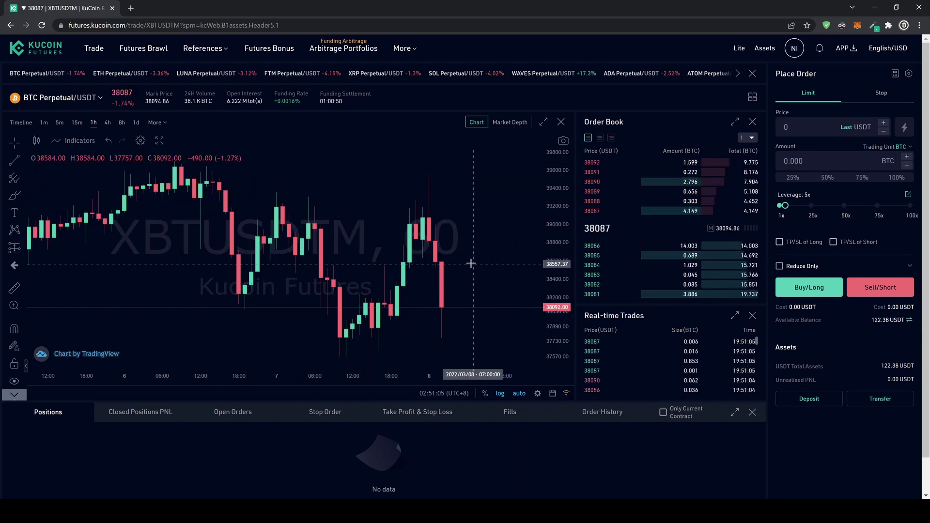
Step: Switch the BTC Perpetual/USDT chart to the 1-minute interval and examine its earlier and most recent candles
scroll(399, 264, "right", 3)
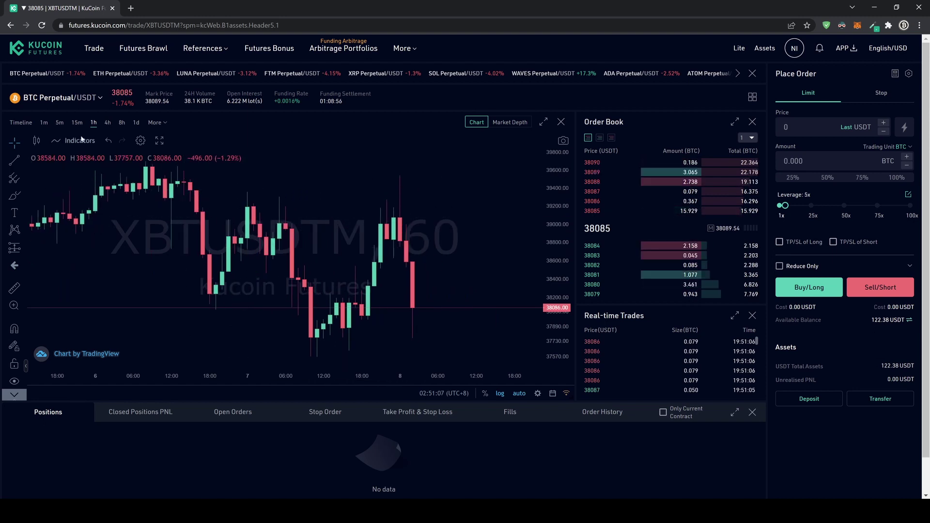
left_click(44, 122)
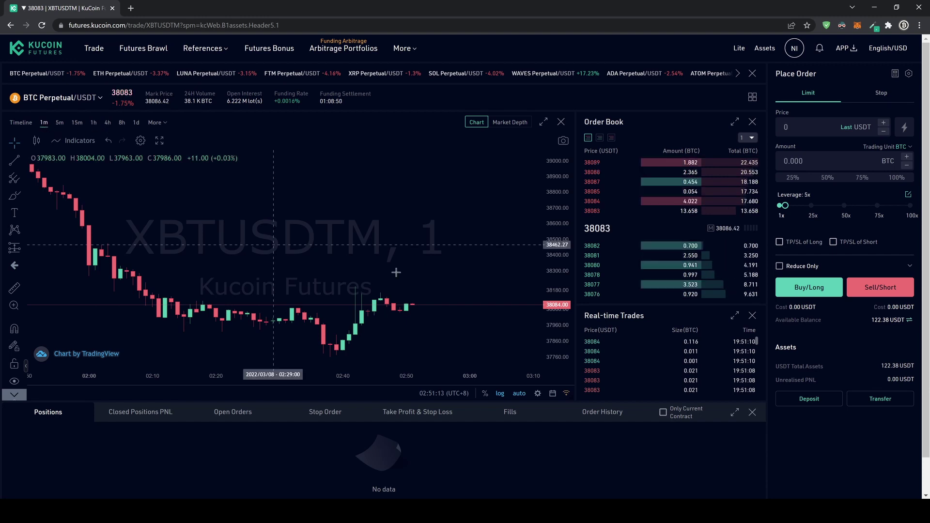
scroll(436, 271, "left", 5)
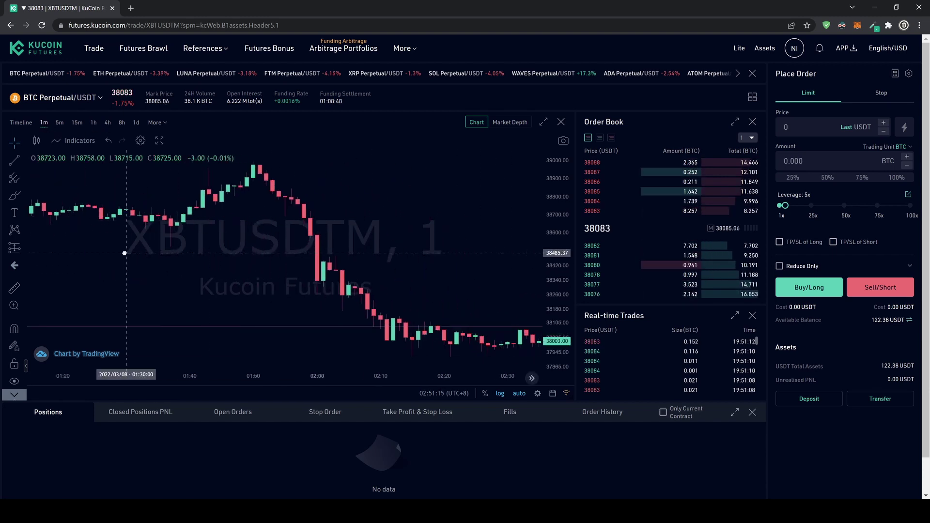
scroll(124, 253, "right", 5)
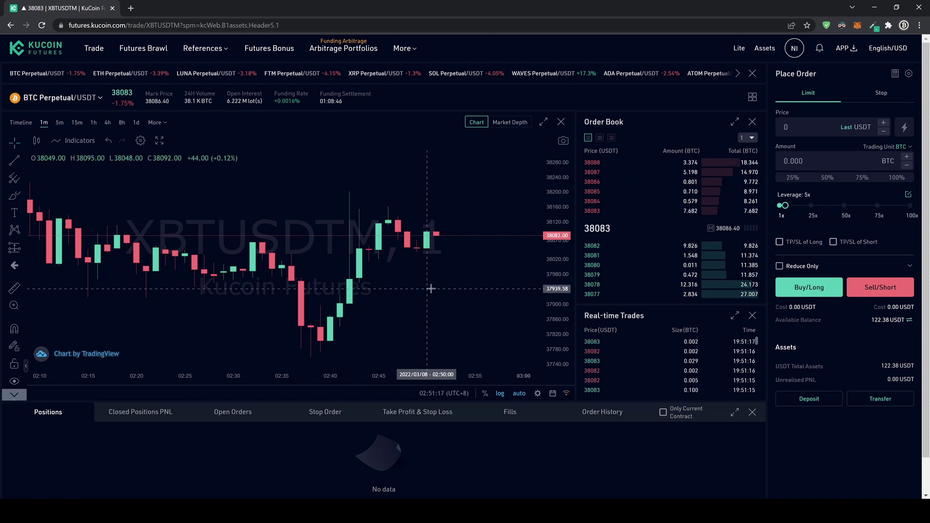
scroll(477, 290, "down", 3)
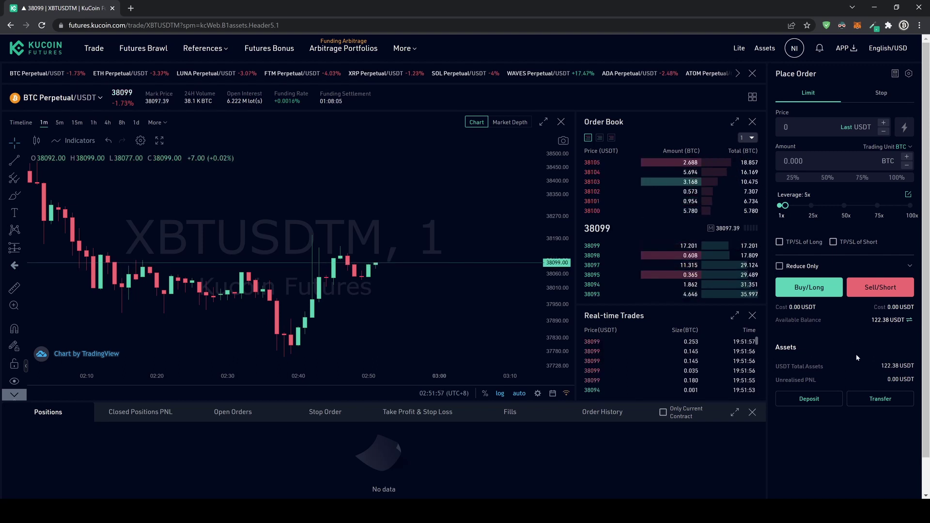
Step: Set up a market-price BTC Perpetual/USDT order at 5x leverage using 100% of the available balance, and check its cost
double_click(889, 365)
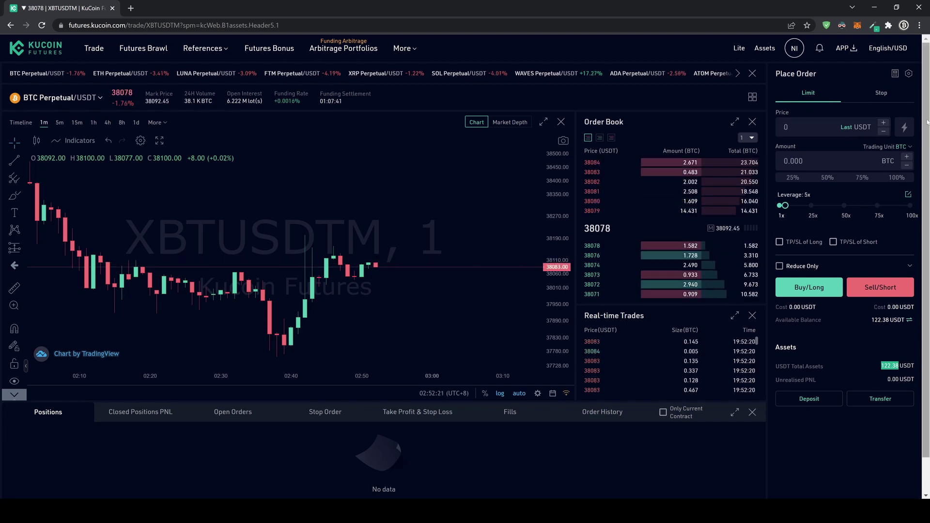
left_click(903, 130)
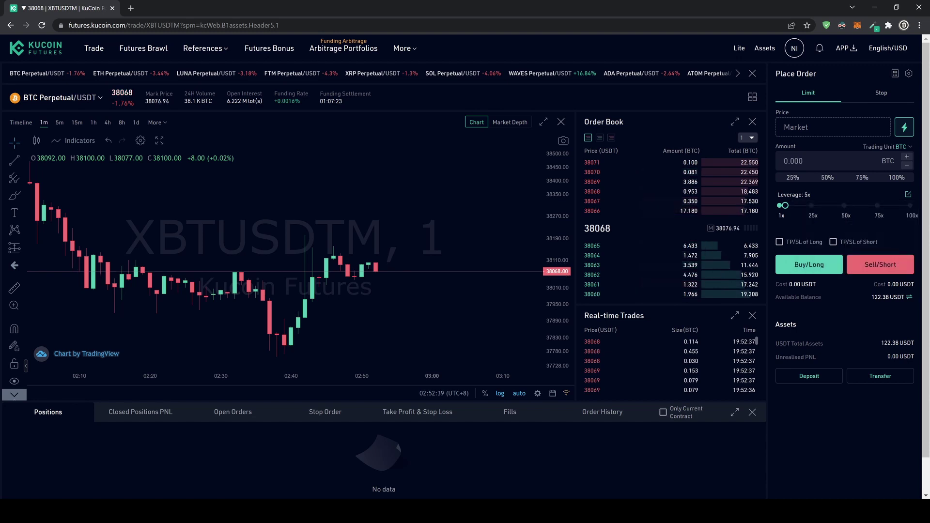
mouse_move(785, 206)
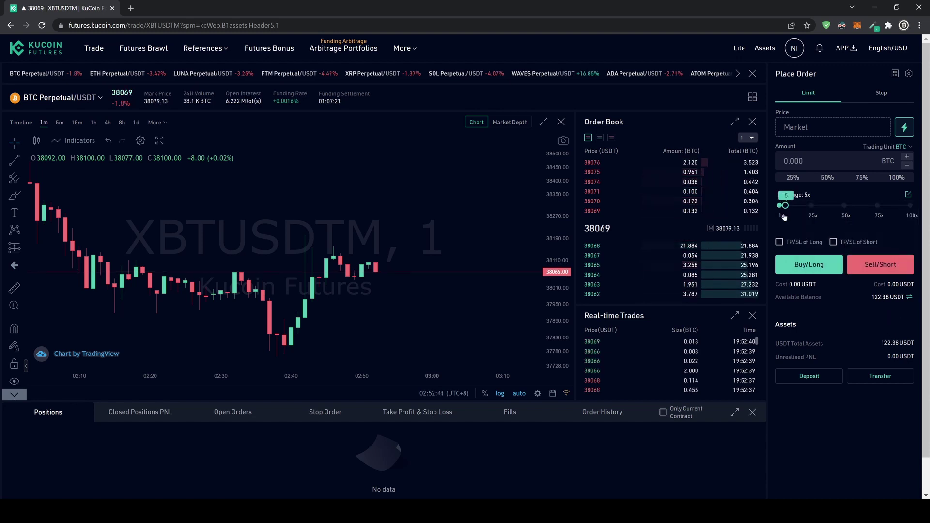
mouse_move(785, 206)
left_mouse_down()
mouse_move(910, 206)
mouse_move(784, 207)
left_mouse_up()
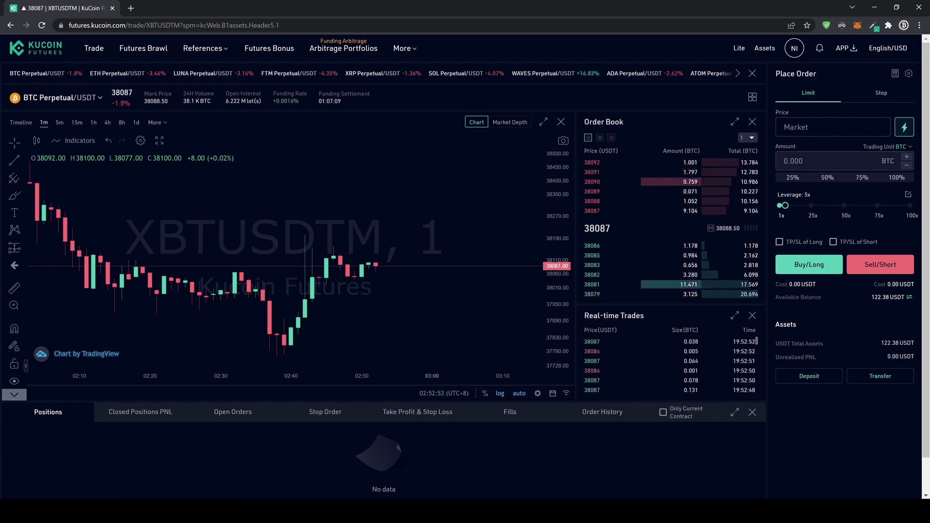
left_click(897, 177)
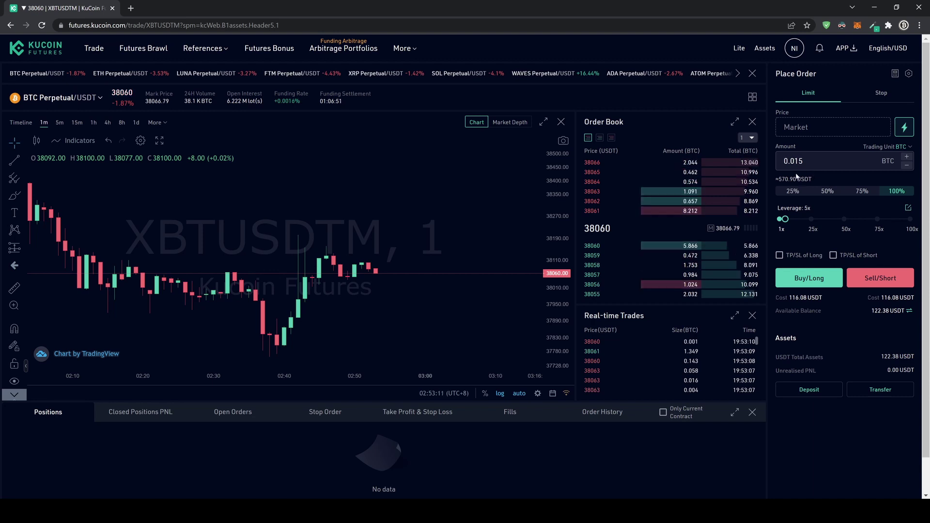
double_click(798, 298)
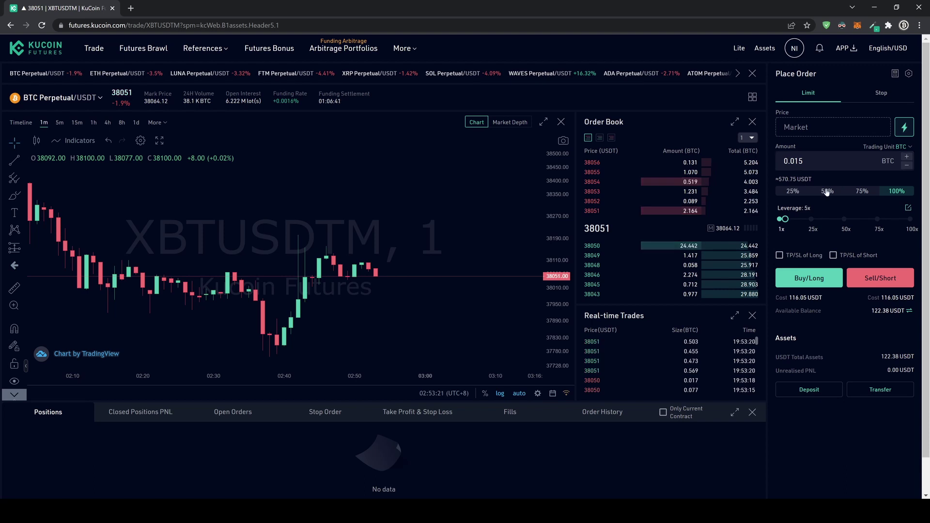
Step: Try out the take profit and stop loss fields for the long order, and turn the option off again
left_click(780, 256)
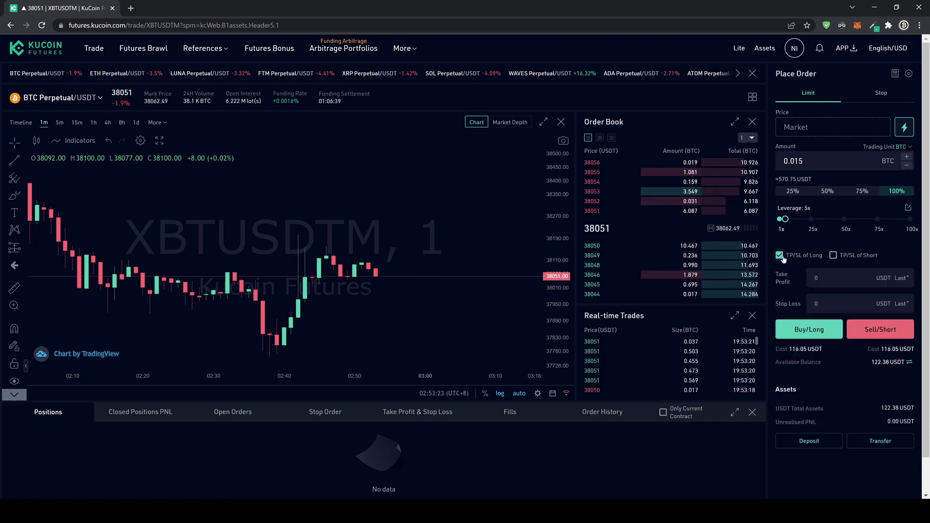
left_click(819, 304)
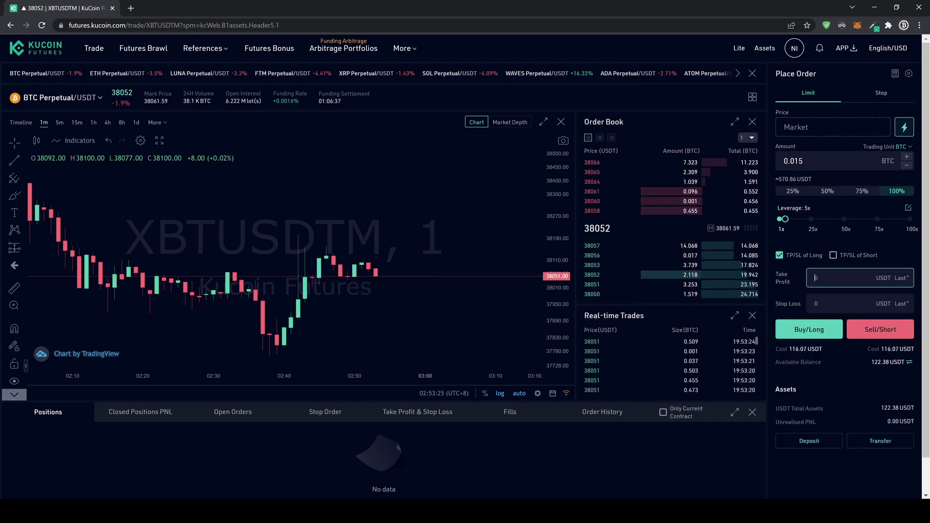
left_click(819, 278)
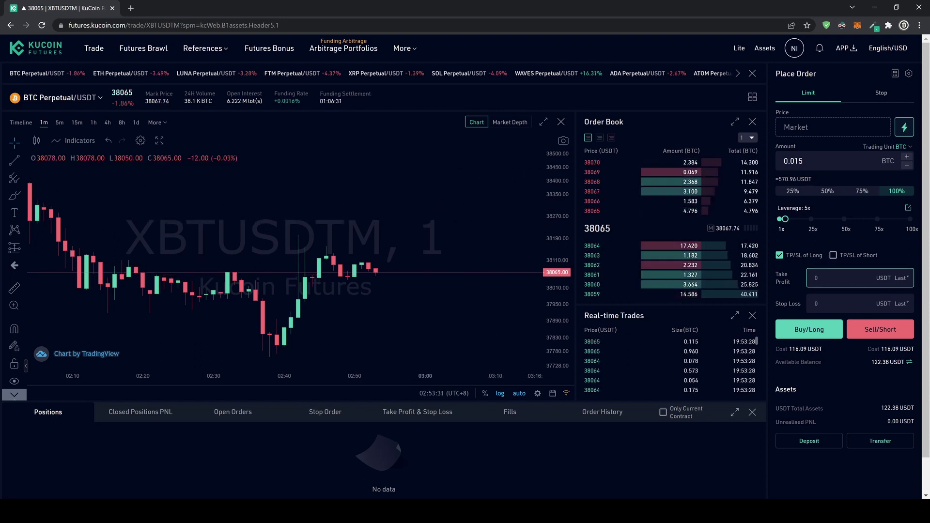
key("Tab")
left_click(802, 256)
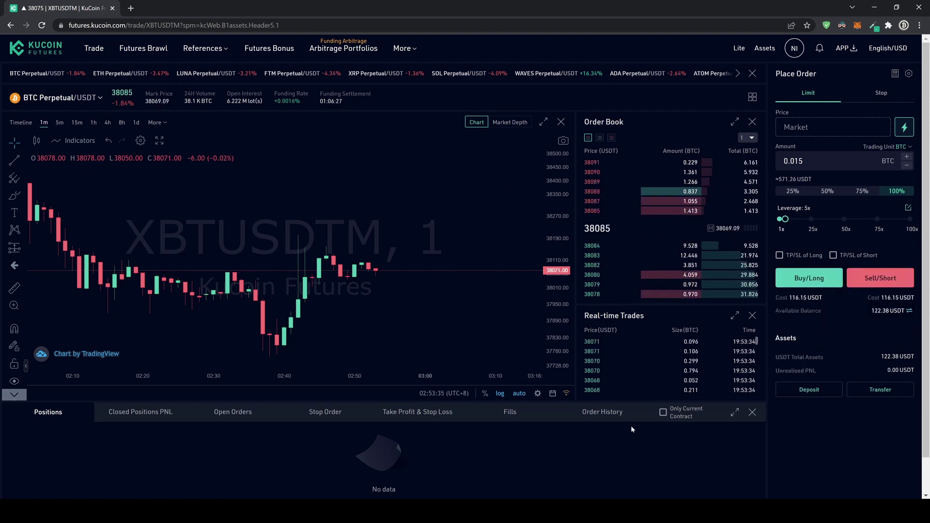
Step: Place the market buy/long order for 0.015 BTC, and check the open position's realised PNL
left_click(803, 281)
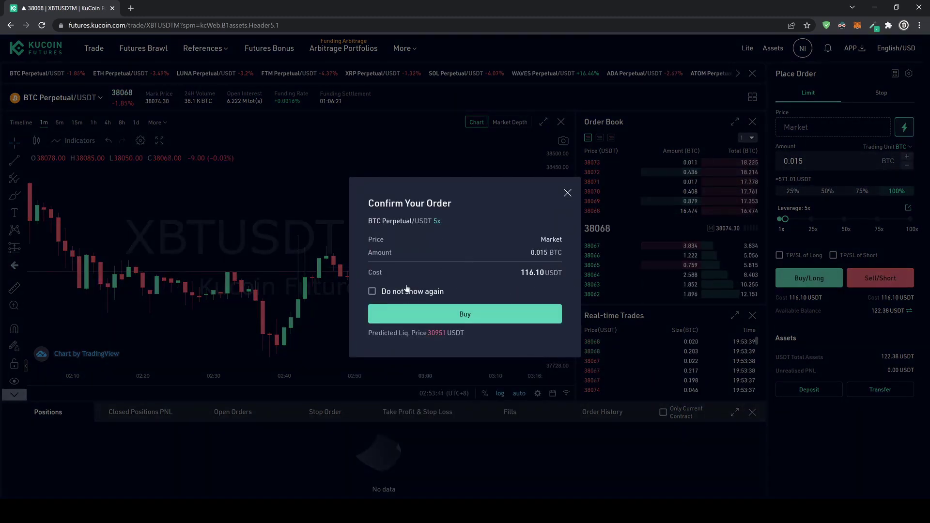
left_click(459, 313)
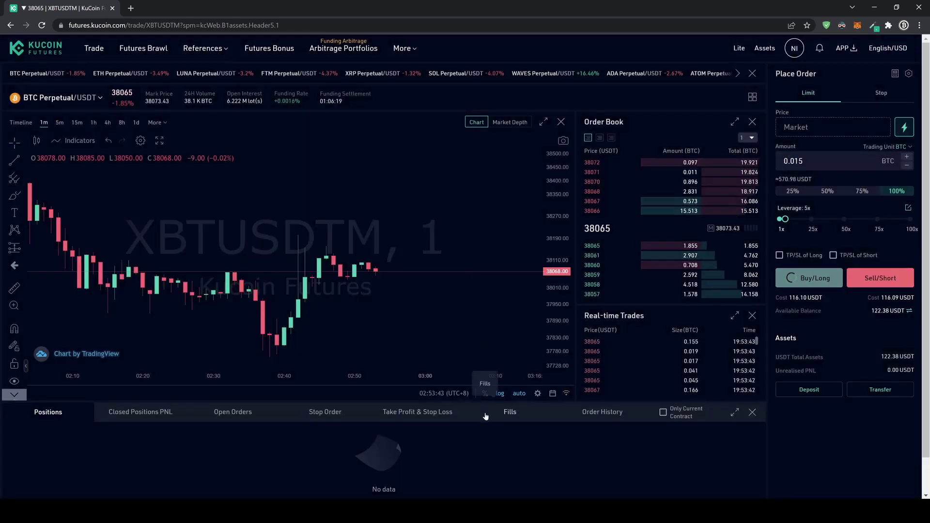
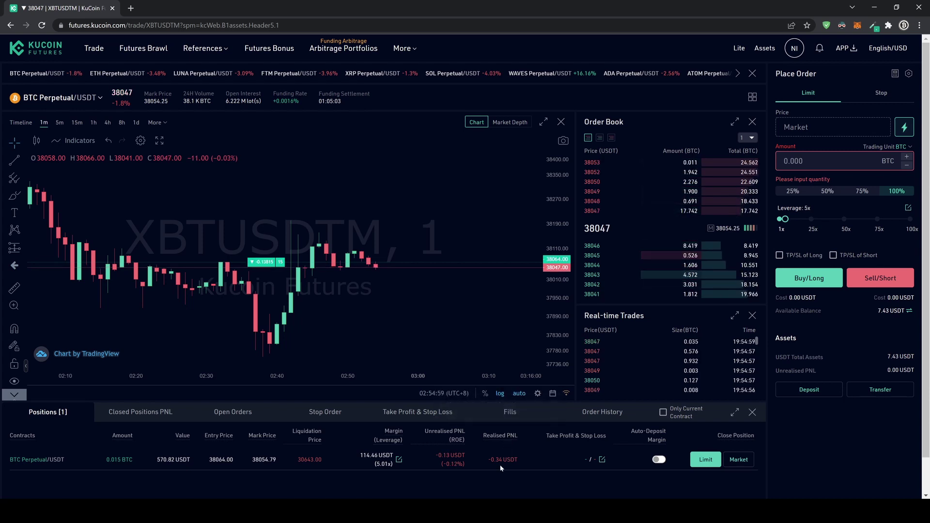
left_click_drag(517, 459, 494, 460)
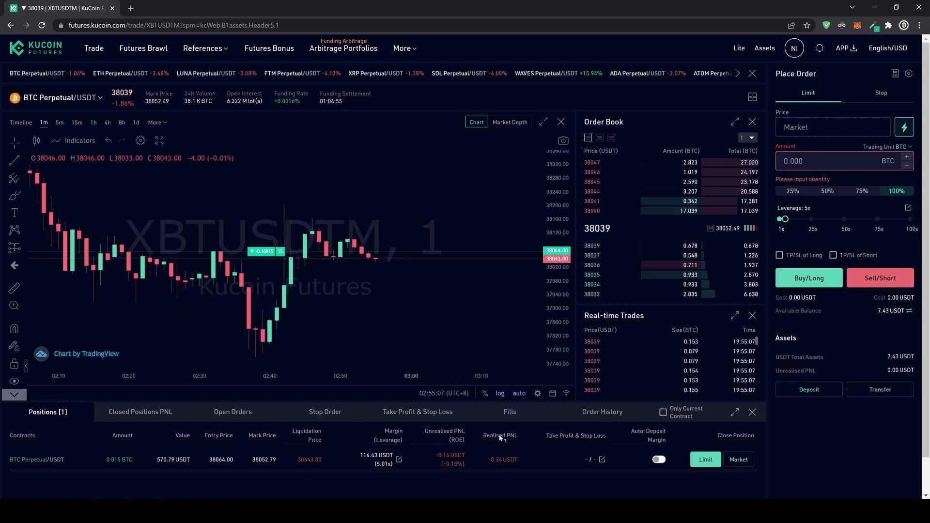
mouse_move(504, 434)
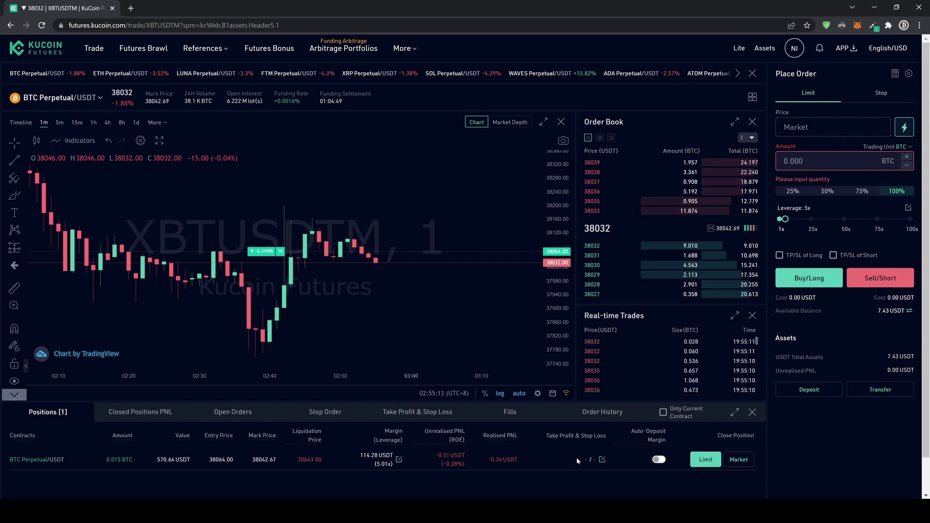
Step: Set the position's take profit to 25% (39,967 USDT) and stop loss to 5% (37,695 USDT), and review both orders
left_click(602, 460)
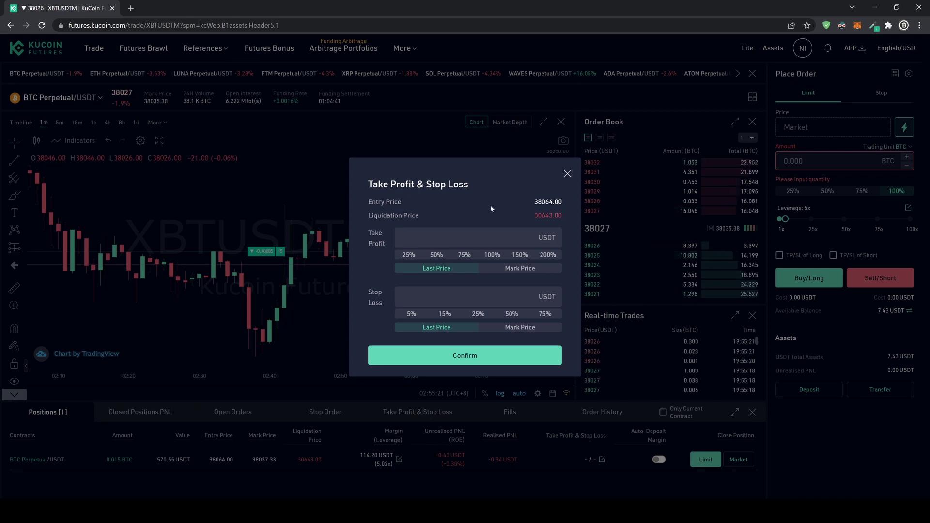
left_click(409, 256)
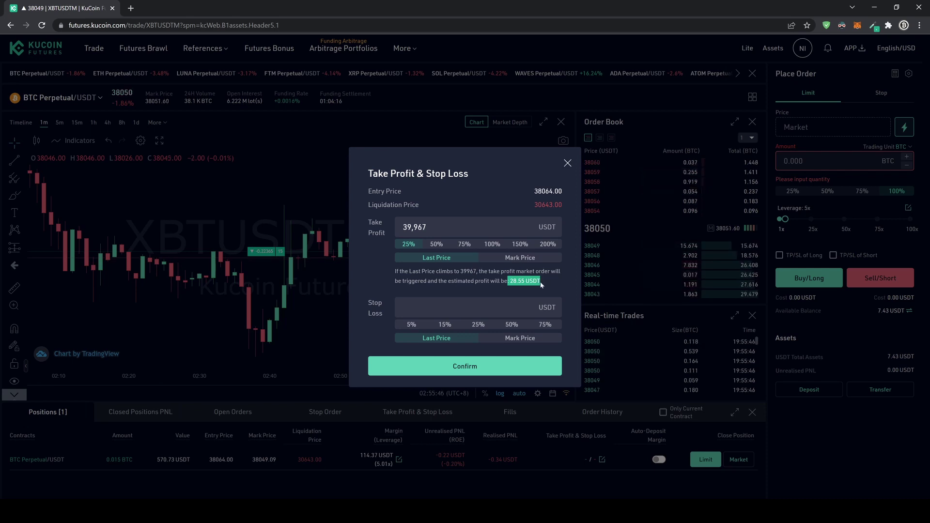
left_click(408, 327)
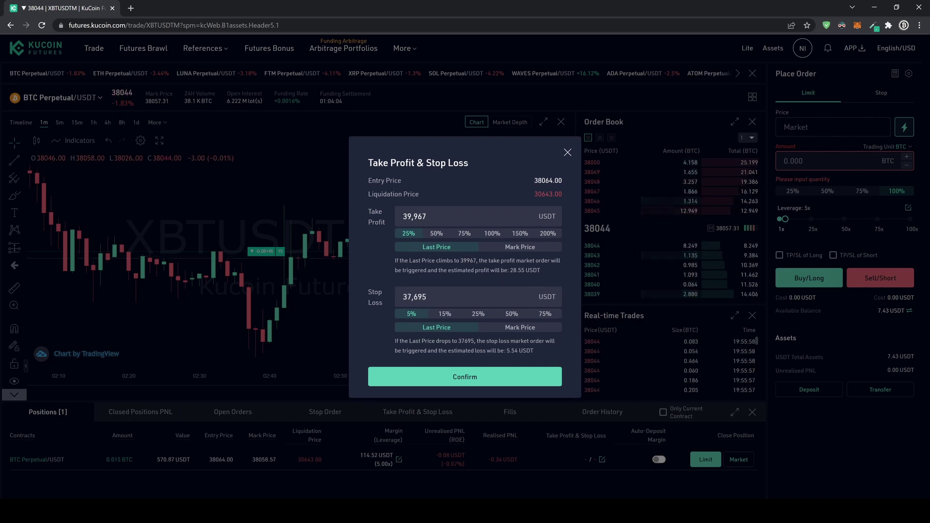
left_click_drag(506, 350, 524, 350)
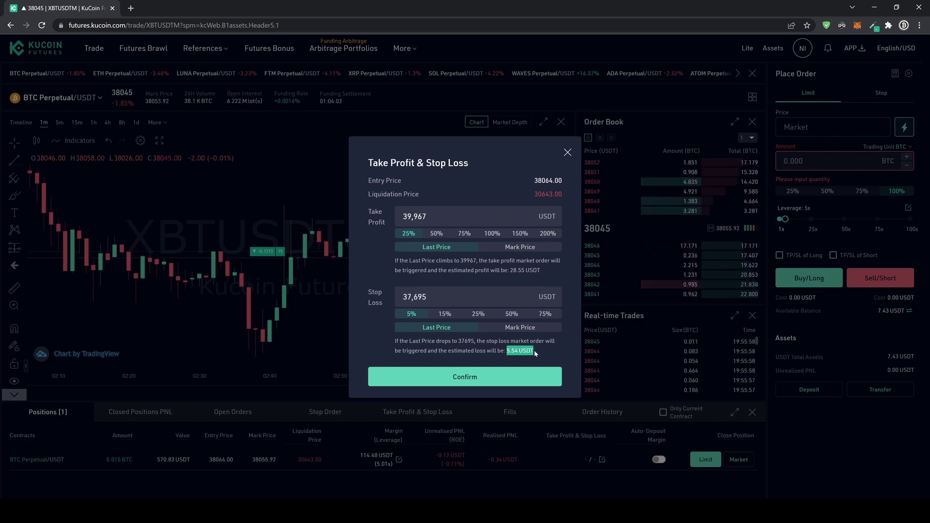
left_click(471, 374)
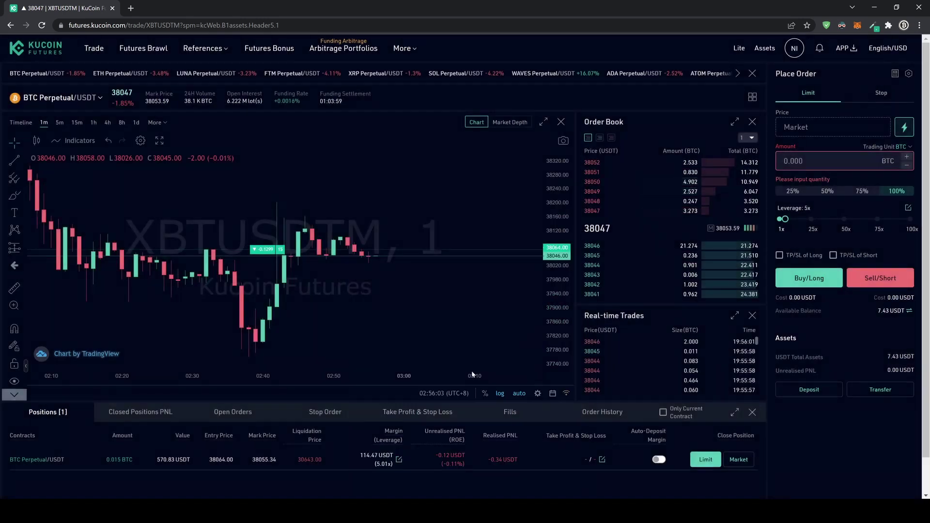
left_click(602, 460)
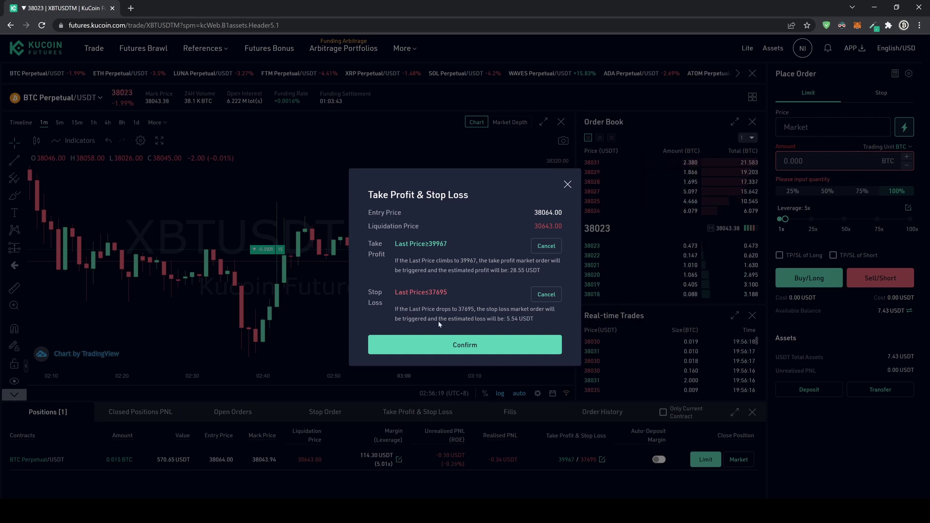
left_click(466, 346)
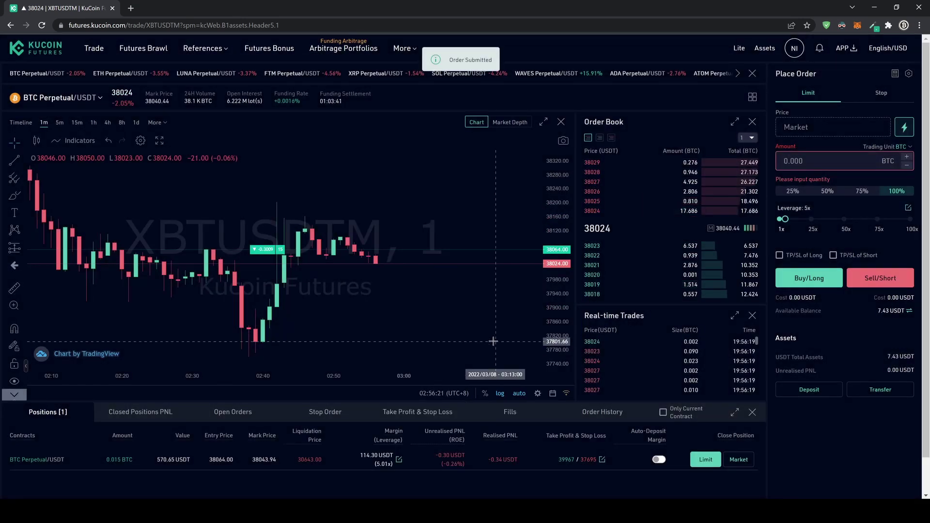
Step: Try to close 100% of the BTC Perpetual/USDT position, 0.015 BTC, with a market order
scroll(493, 341, "down", 3)
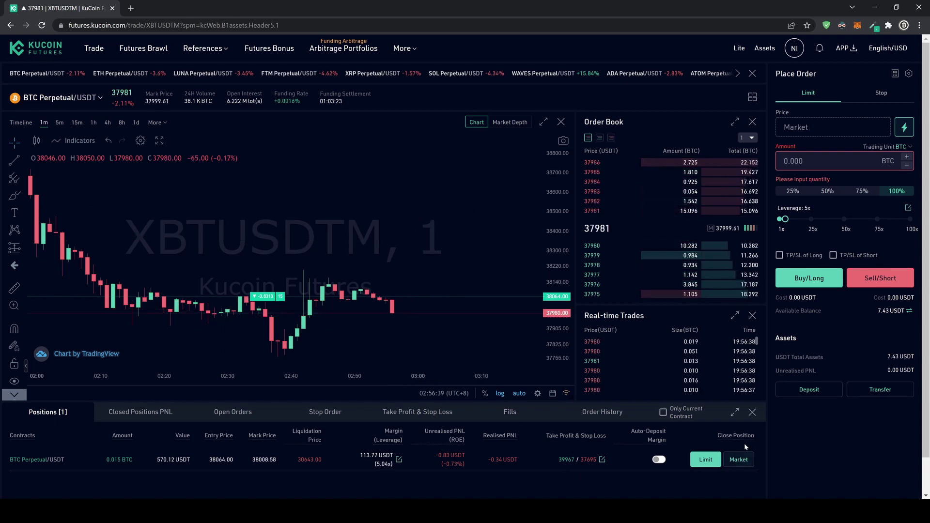
mouse_move(740, 438)
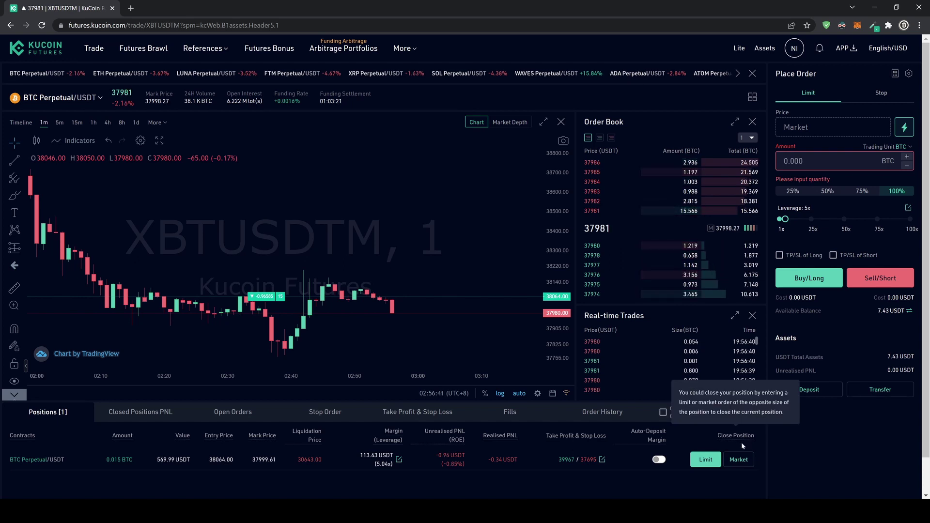
left_click(740, 460)
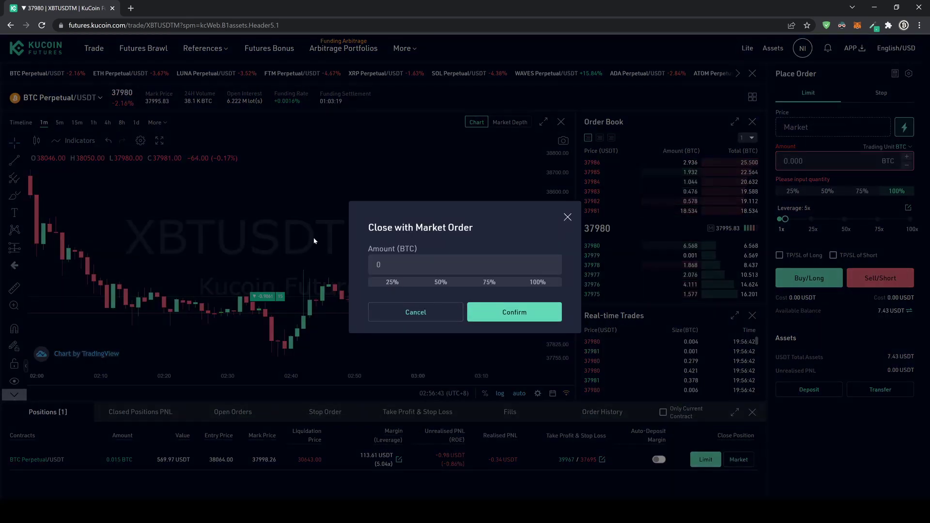
left_click(395, 283)
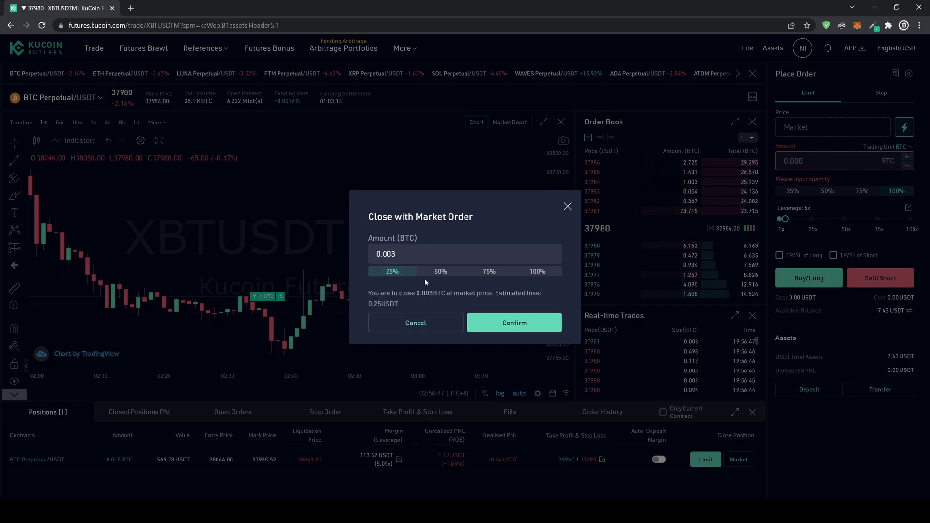
left_click(443, 275)
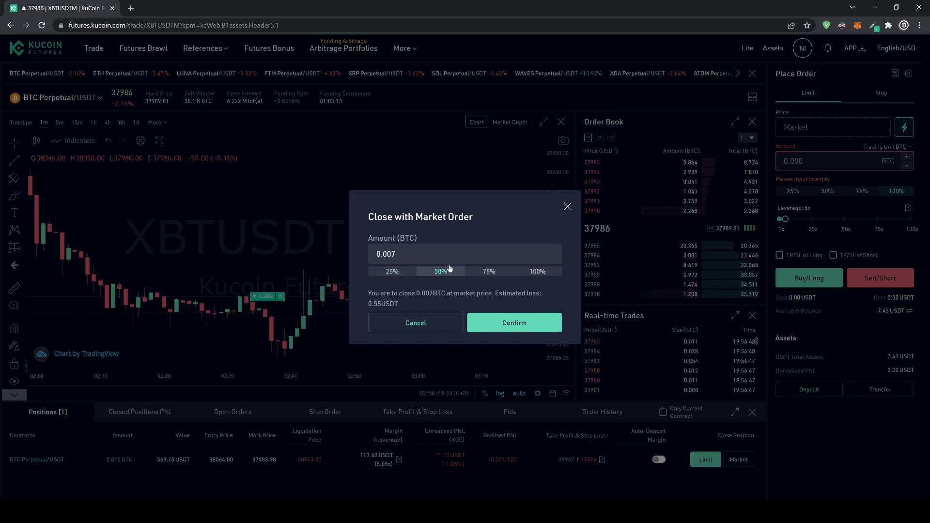
left_click(537, 271)
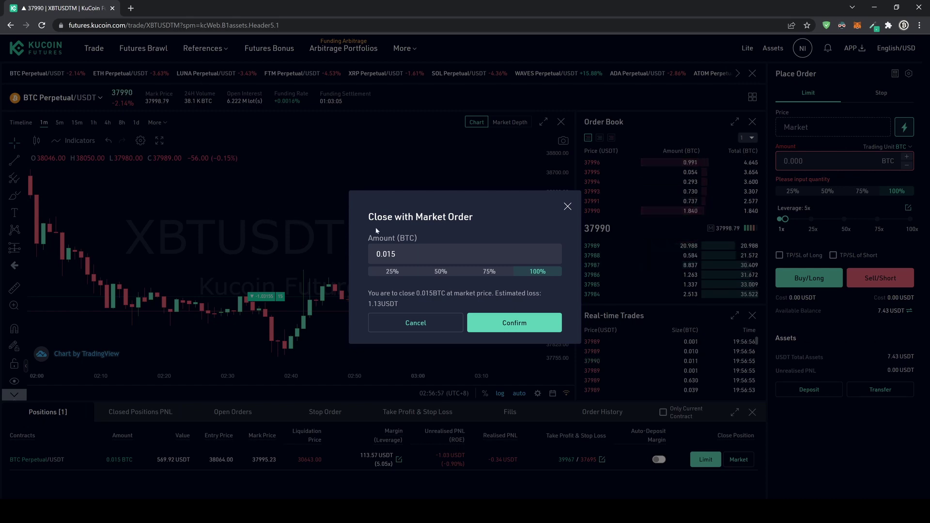
left_click(536, 272)
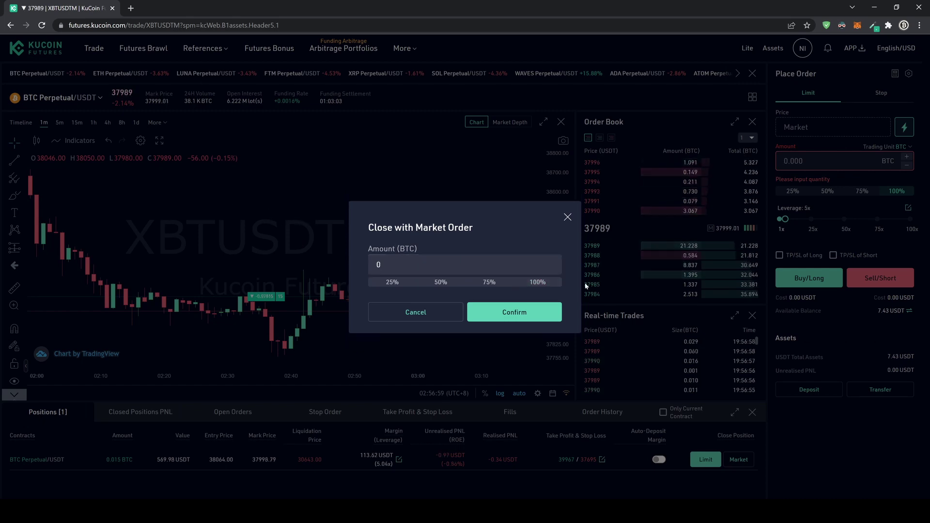
left_click(543, 284)
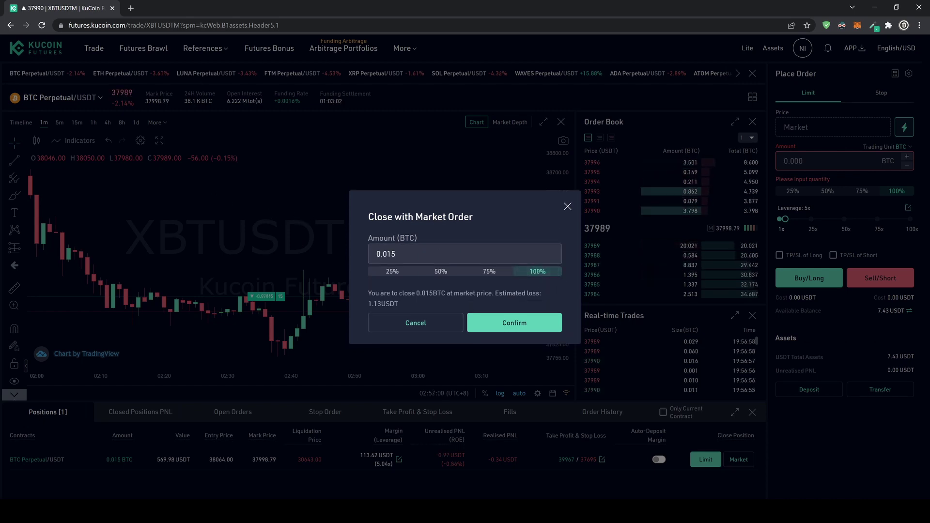
left_click(520, 329)
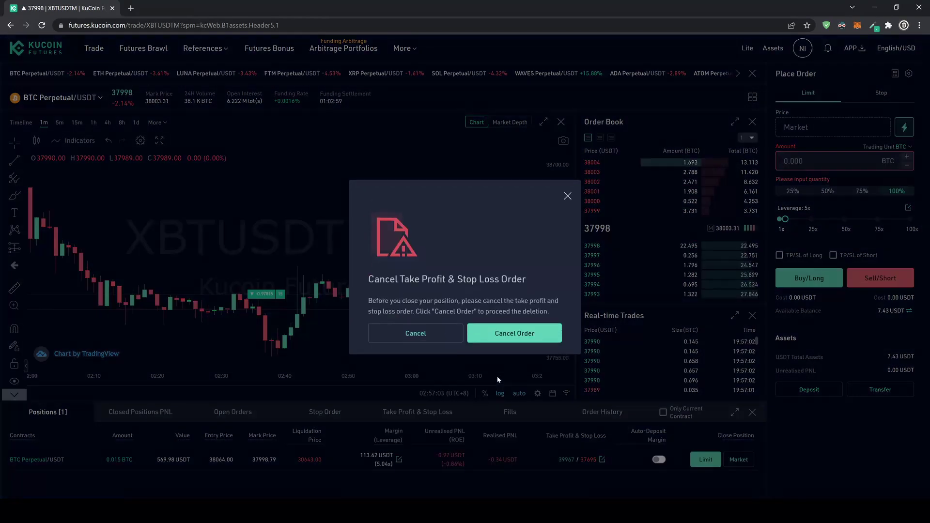
left_click_drag(393, 280, 488, 284)
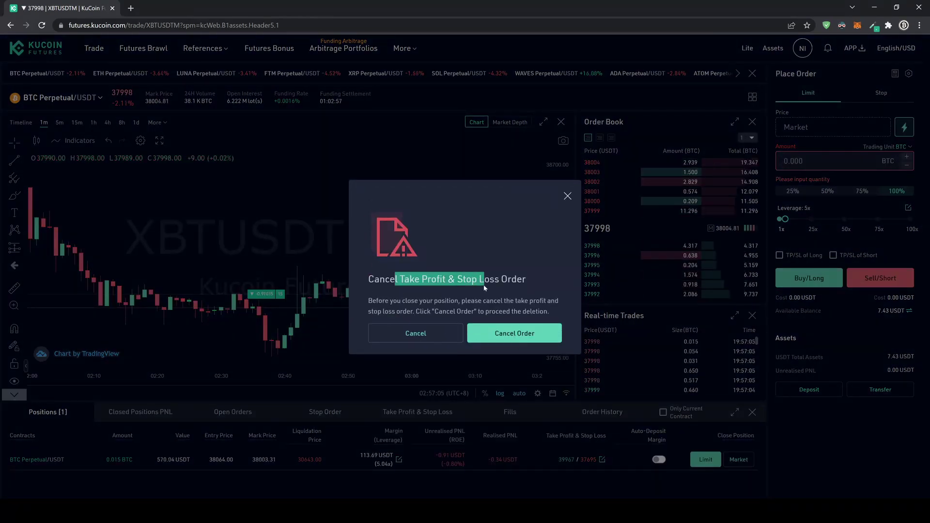
left_click(487, 284)
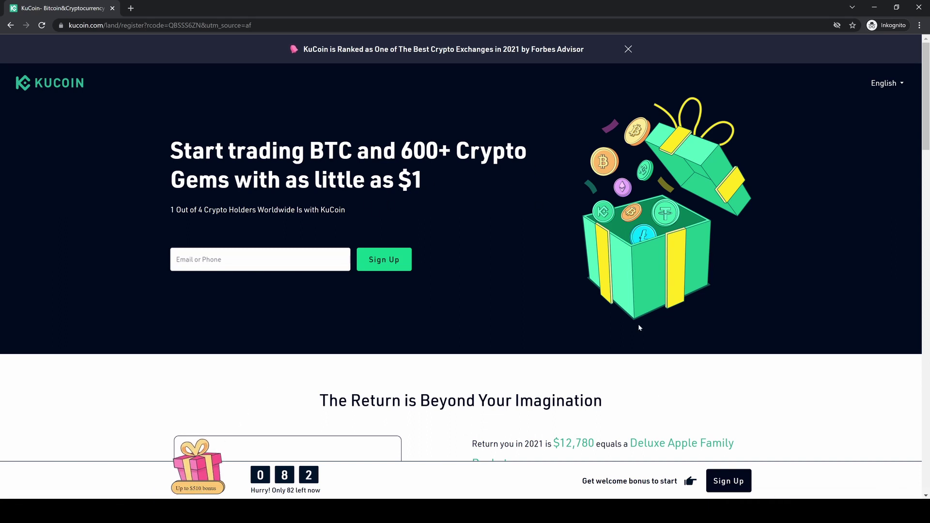
Step: Open the account sign-up form from the welcome bonus offer on the KuCoin registration page
left_click(734, 487)
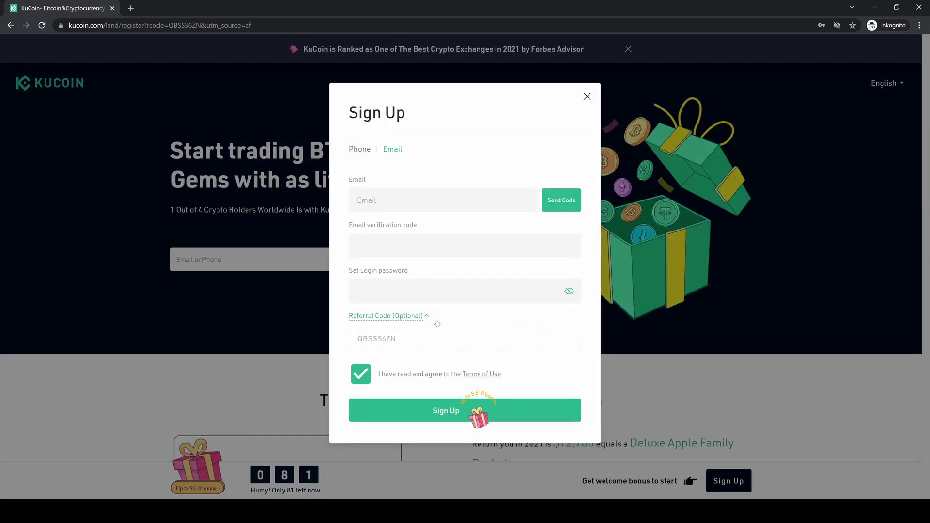